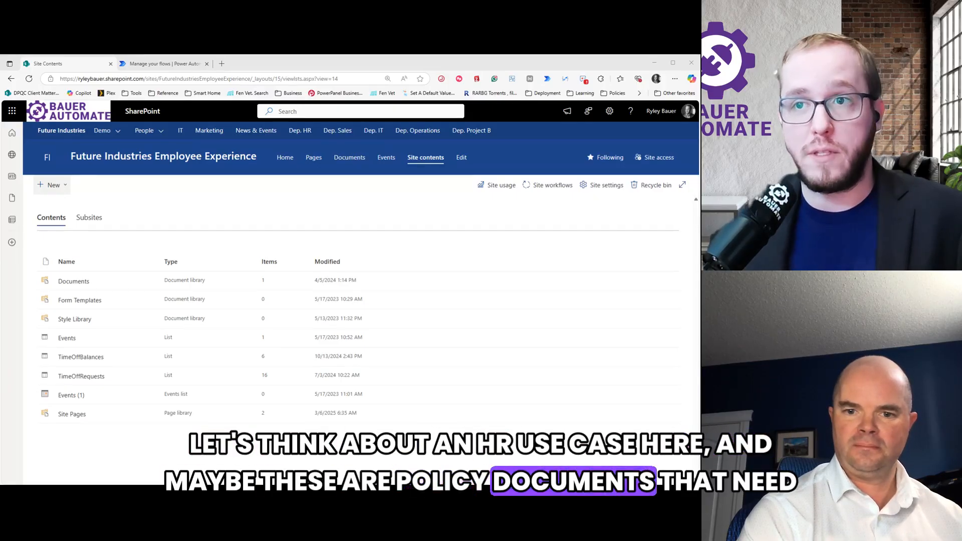
# - Create a blank document library named Policy and add the Word document Webinar Buffer Slot.docx to it
pyautogui.click(55, 185)
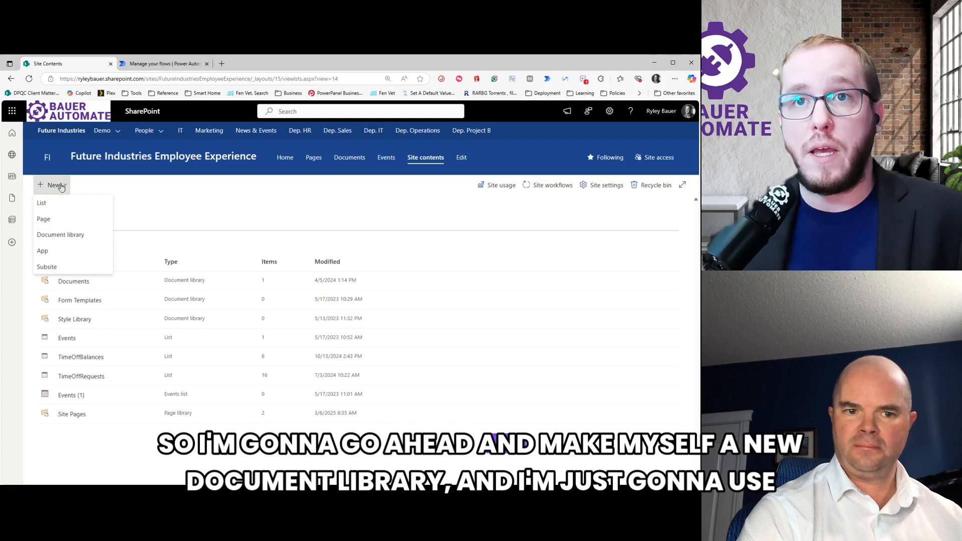
pyautogui.click(65, 234)
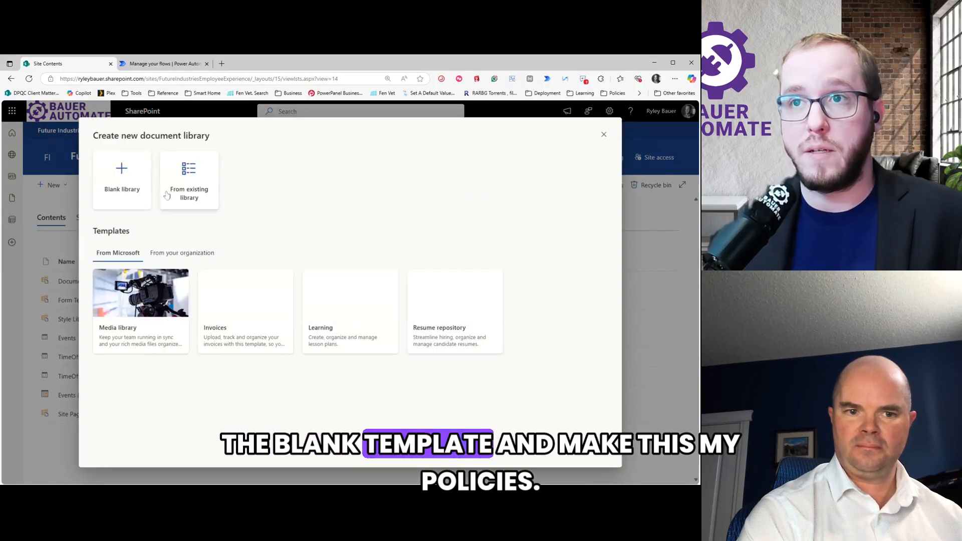
pyautogui.click(120, 175)
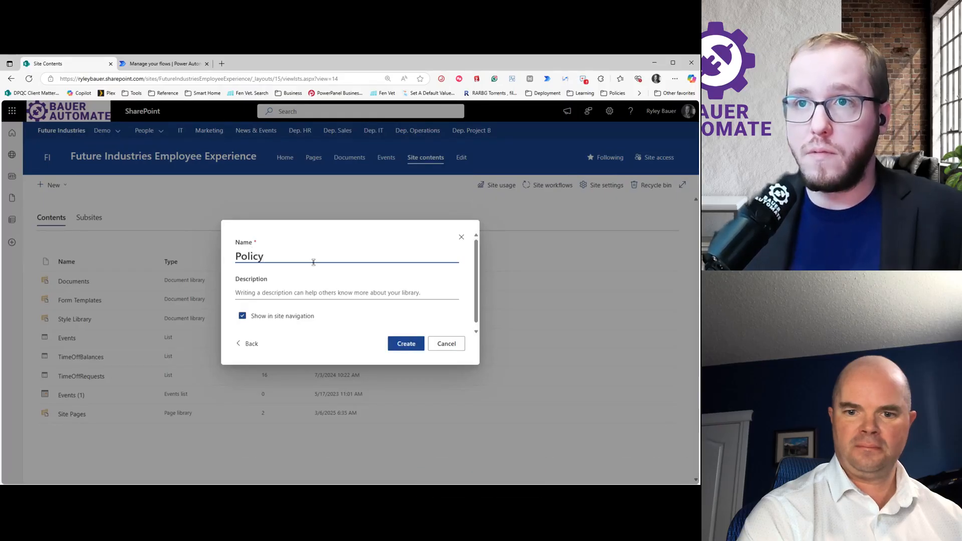
pyautogui.press('Tab')
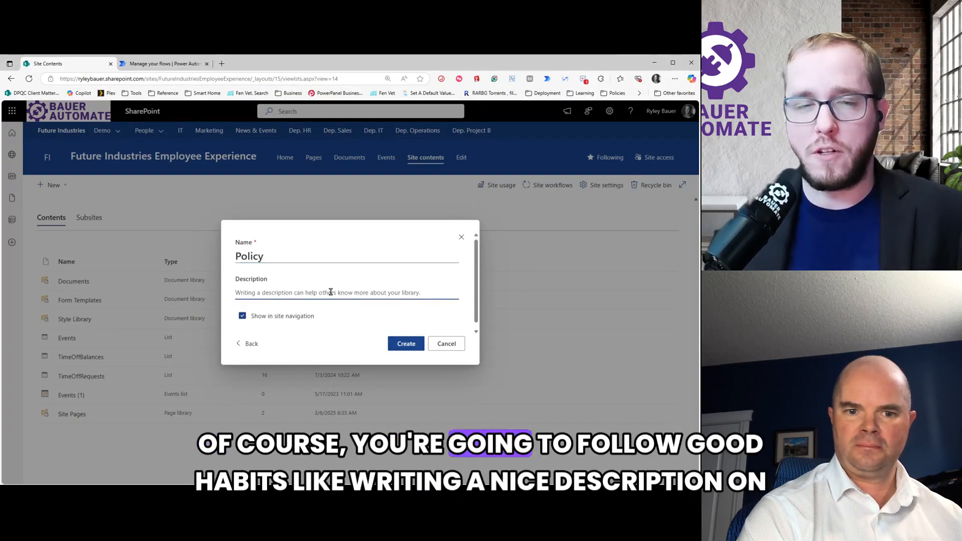
pyautogui.click(407, 344)
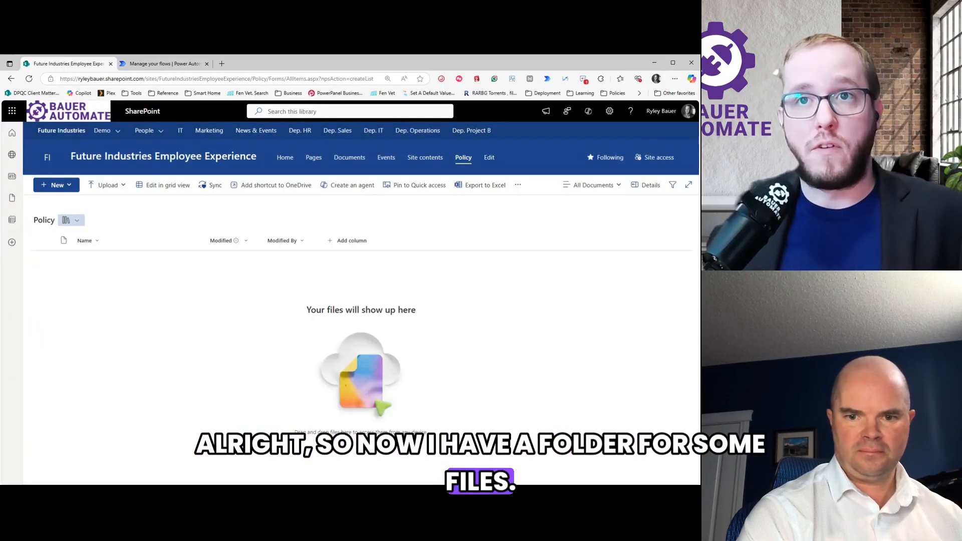
pyautogui.click(70, 189)
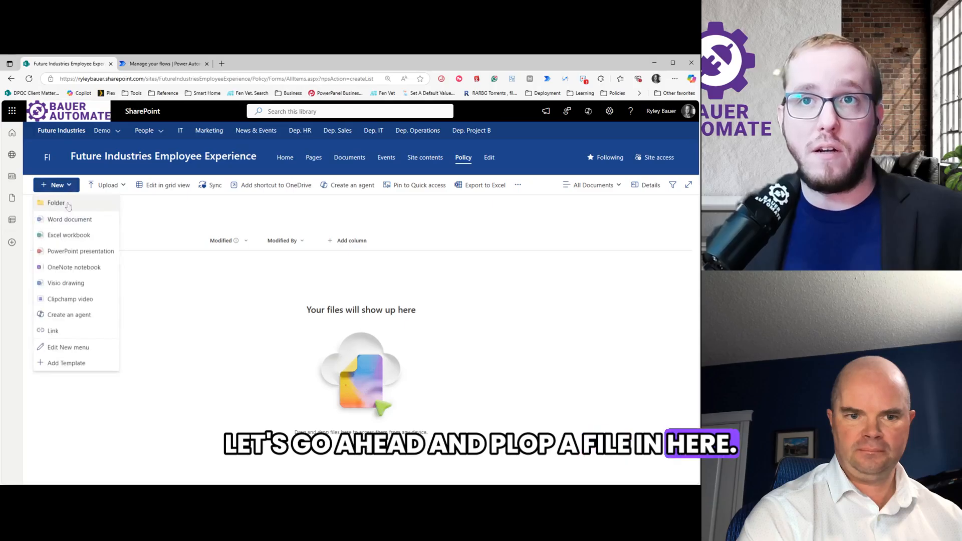
pyautogui.click(67, 223)
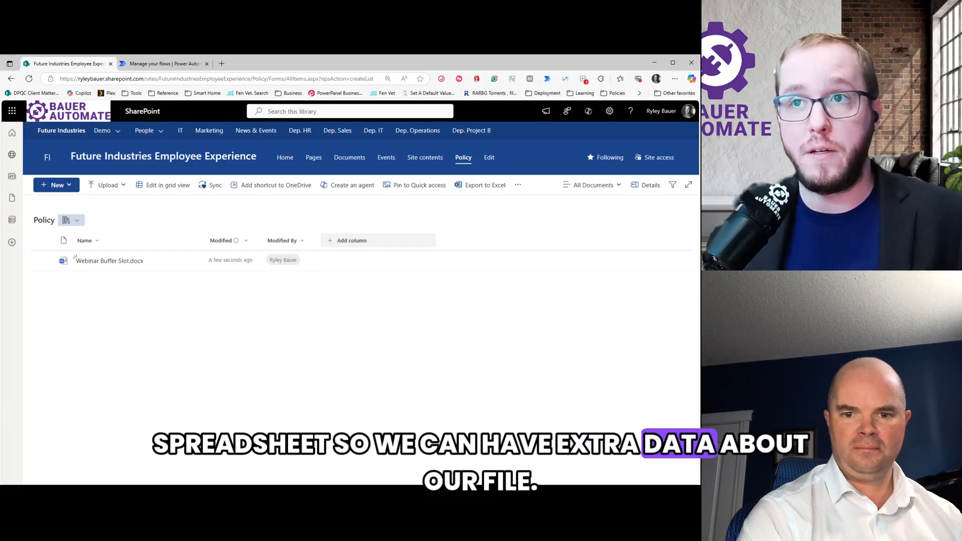
# - Add a Person column named Approver to the Policy library
pyautogui.click(352, 245)
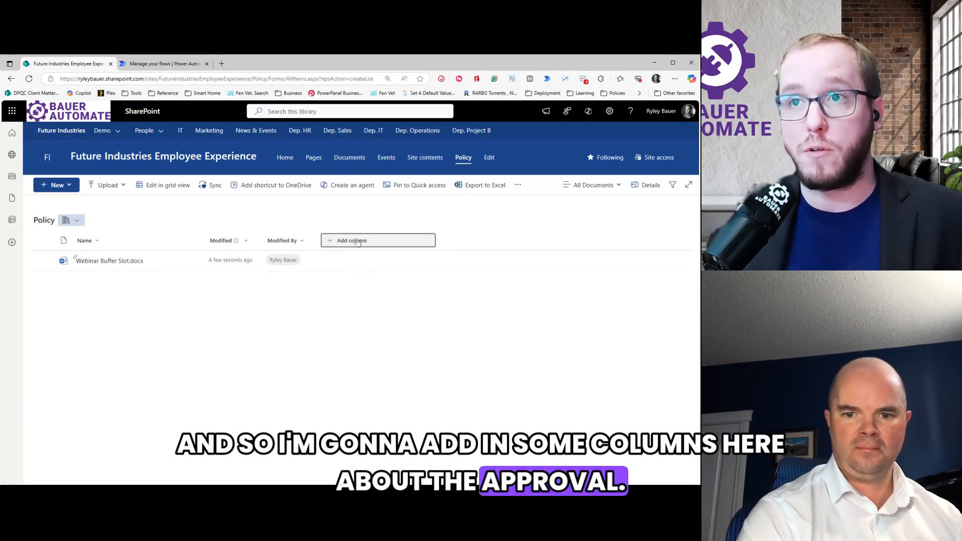
pyautogui.click(366, 338)
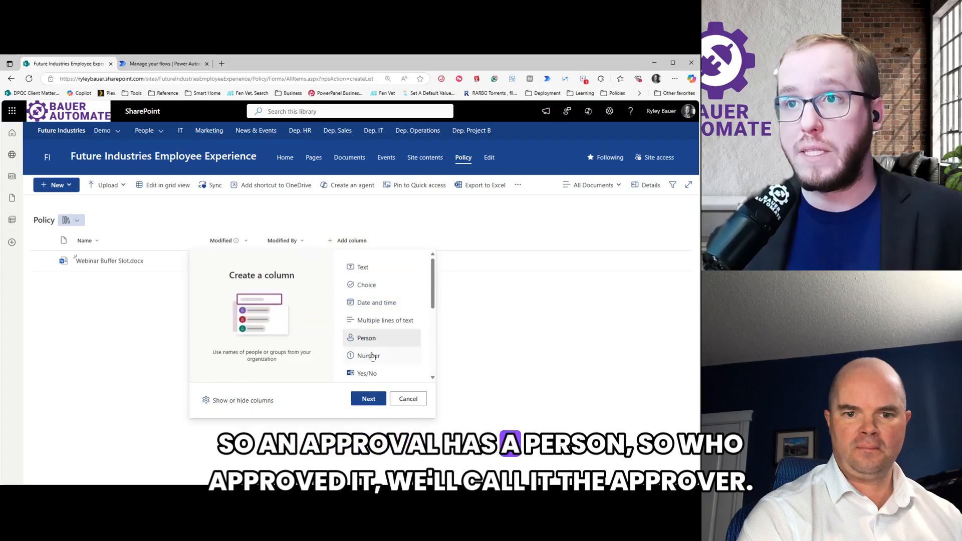
pyautogui.click(368, 398)
pyautogui.write('Approver')
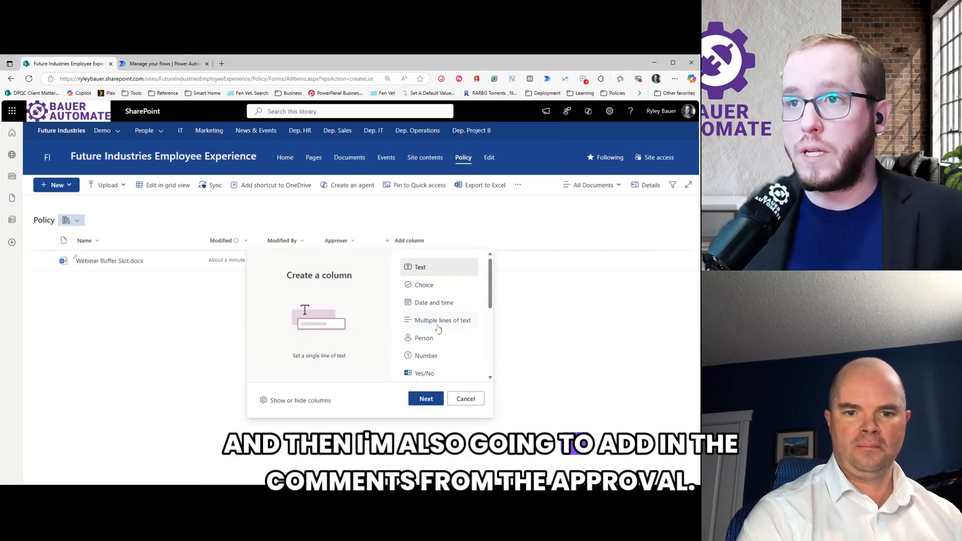
# - Add a Multiple lines of text column named Approval Comments to the Policy library
pyautogui.click(438, 324)
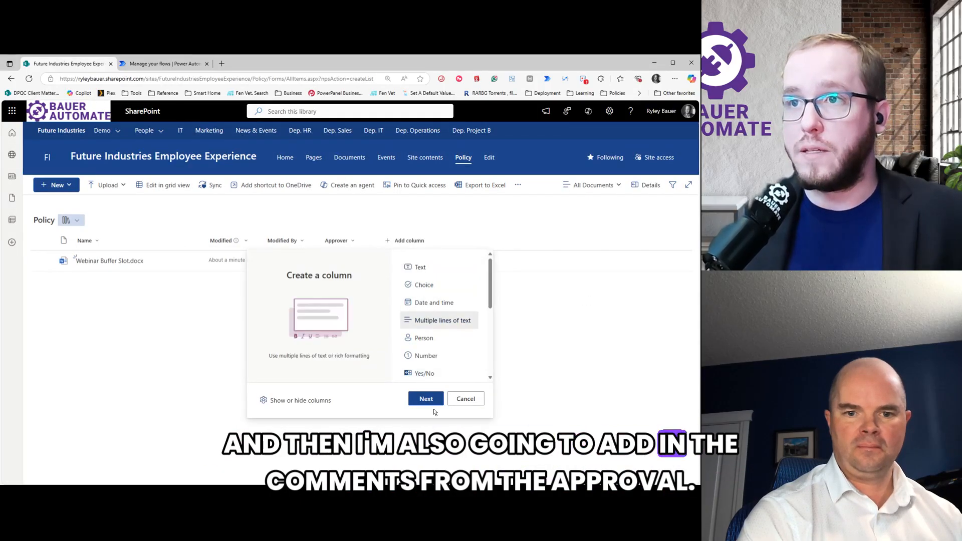
pyautogui.click(433, 403)
pyautogui.write('Approval Comments')
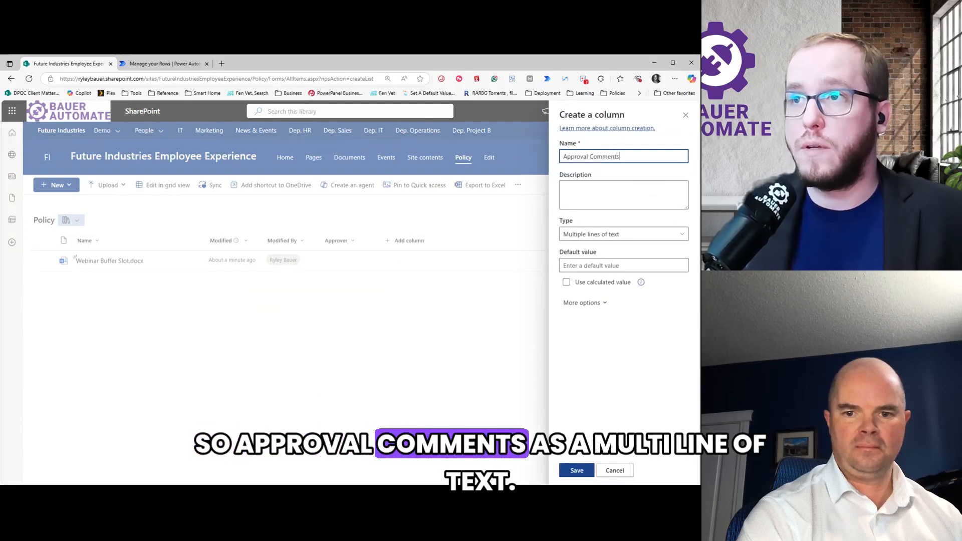
pyautogui.press('Return')
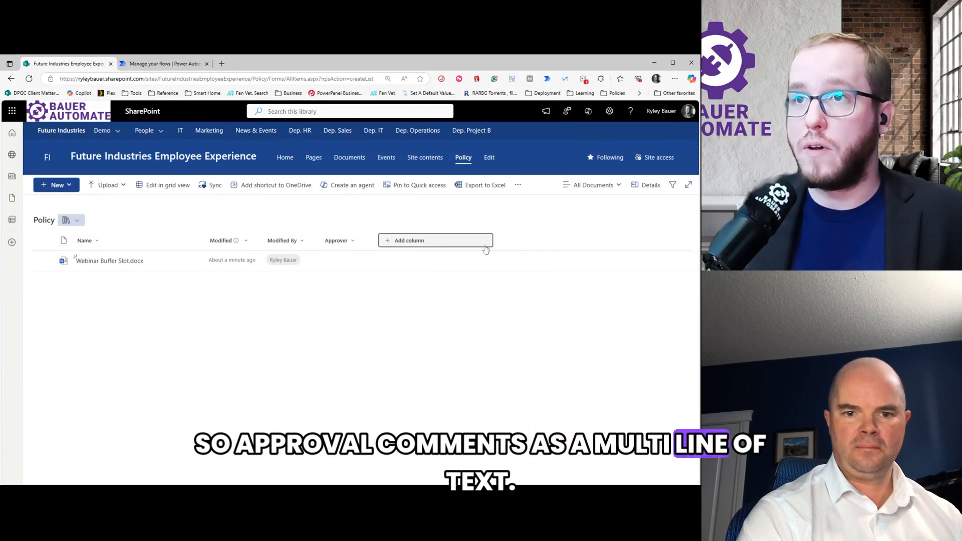
# - Add a Date and time column named Approval Date to the Policy library
pyautogui.click(463, 241)
pyautogui.click(501, 303)
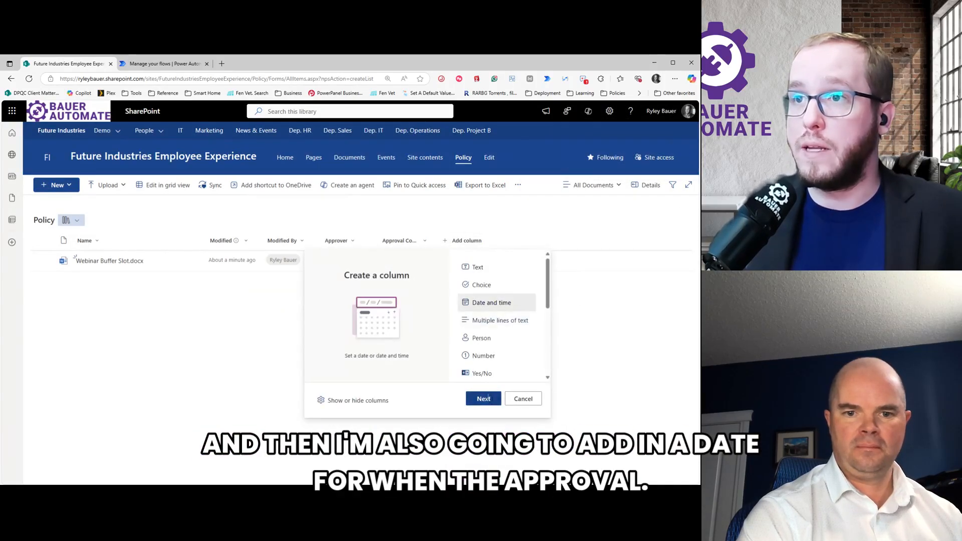
pyautogui.click(483, 399)
pyautogui.write('Approval Date')
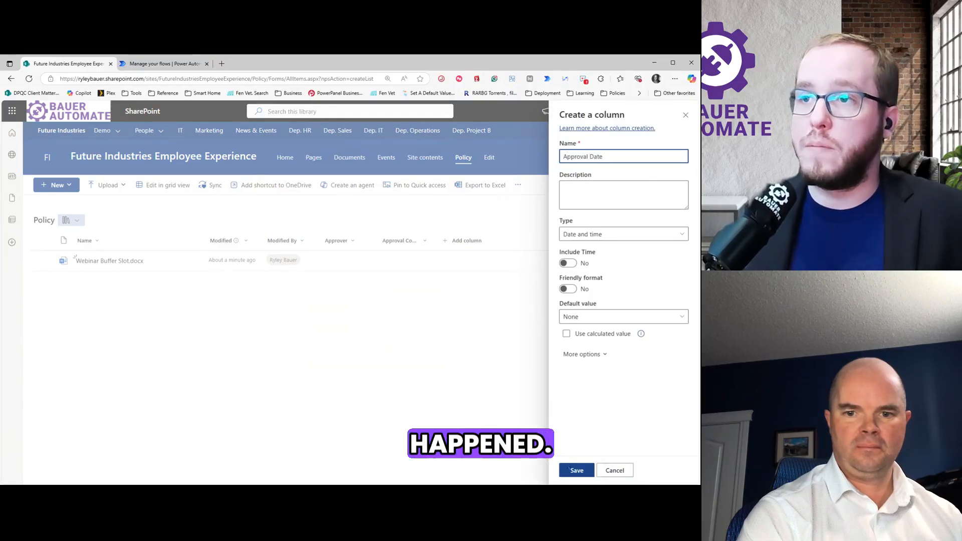
pyautogui.press('Return')
# - Begin a new Choice column in the Policy library and name it Approval Status
pyautogui.click(537, 246)
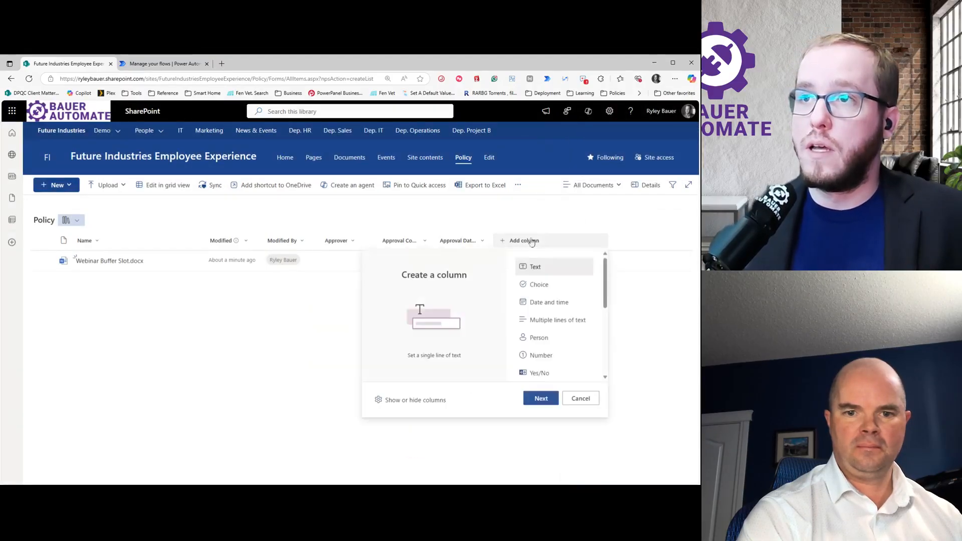
pyautogui.scroll(-3, 550, 355)
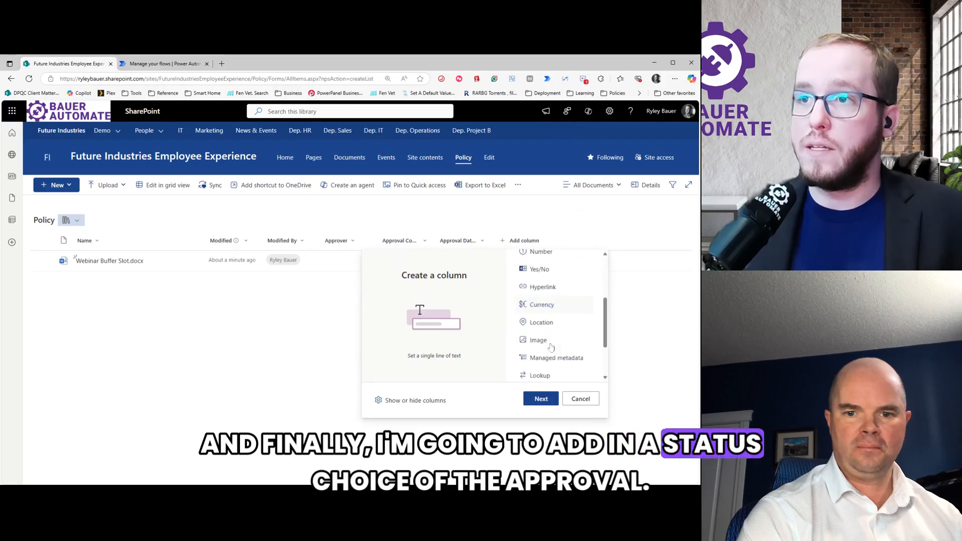
pyautogui.scroll(3, 560, 303)
pyautogui.click(553, 286)
pyautogui.click(542, 401)
pyautogui.write('Approval Status')
# - Set the three choices of the Approval Status column to Approved, Rejected and Pending
pyautogui.click(610, 266)
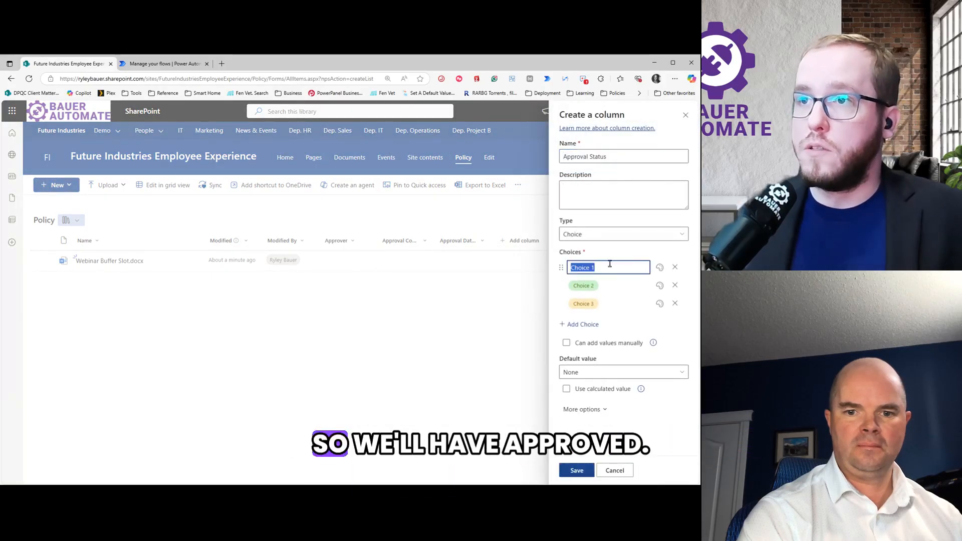
pyautogui.write('Approved')
pyautogui.click(606, 283)
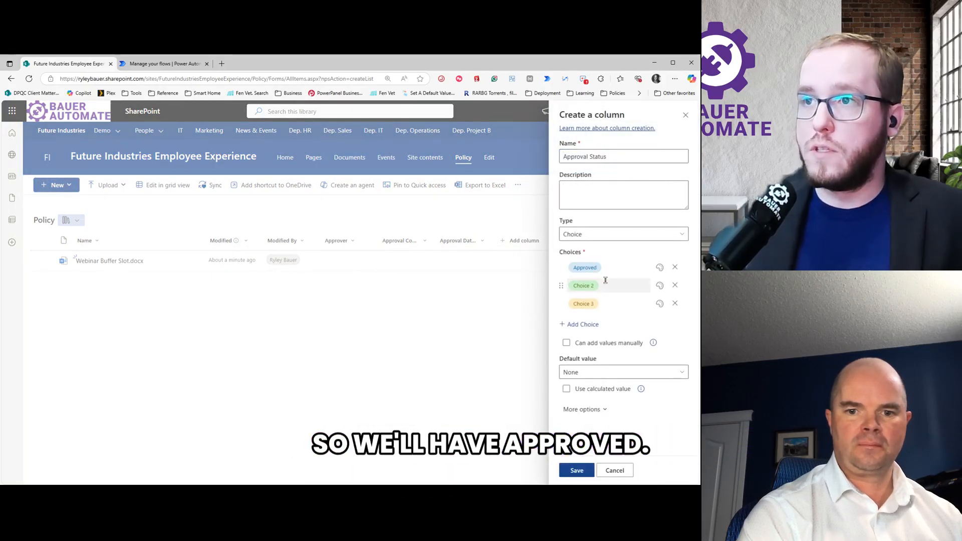
pyautogui.write('Rejected')
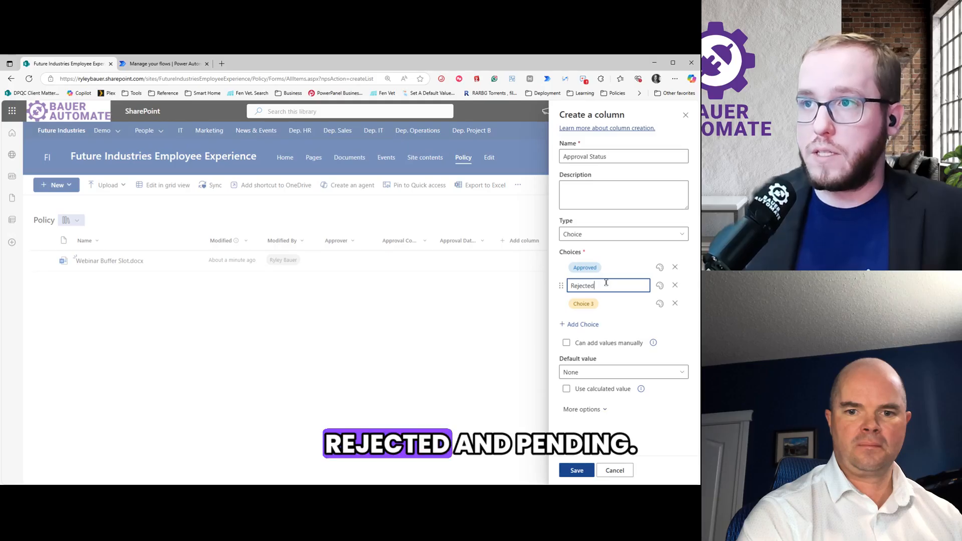
pyautogui.press('Return')
pyautogui.write('Pending')
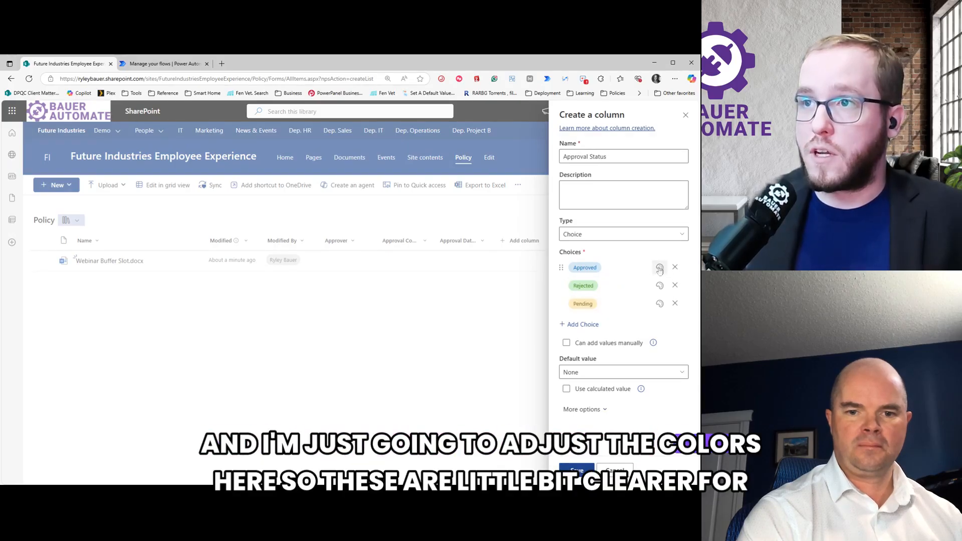
# - Colour the Approved choice dark green, give the Rejected choice a different colour, and save the column
pyautogui.click(660, 267)
pyautogui.click(633, 317)
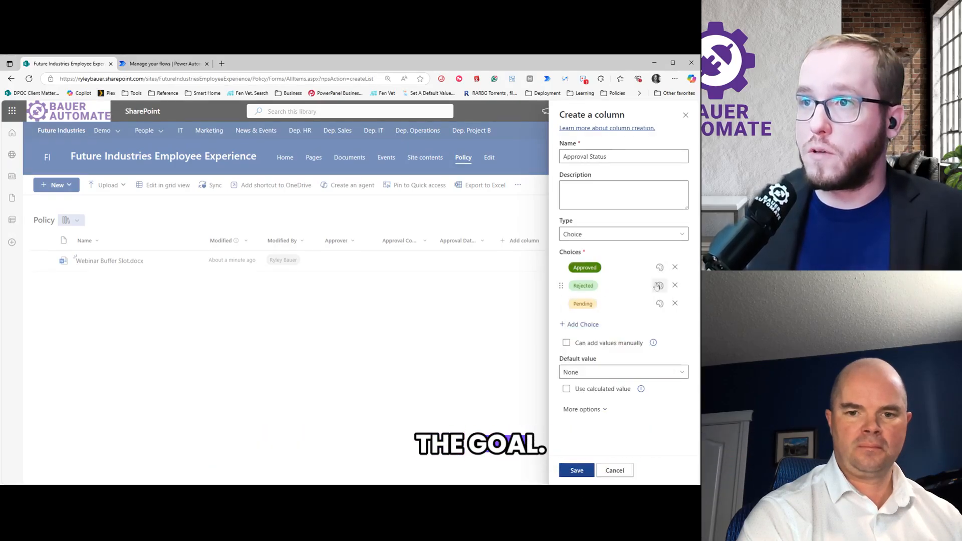
pyautogui.click(659, 285)
pyautogui.click(590, 336)
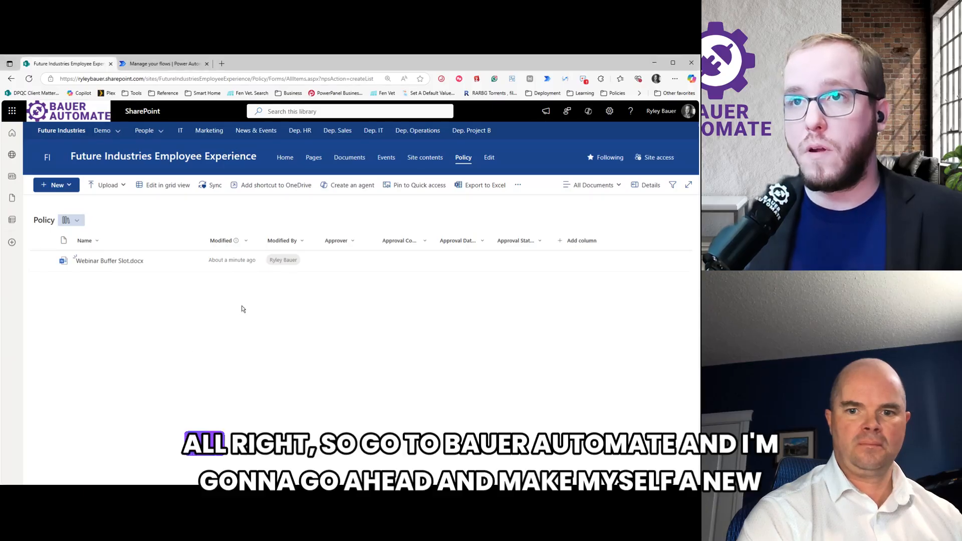
# - Switch to Power Automate and create an instant cloud flow named Employee Experience Policy Approvals with the SharePoint trigger For a selected file
pyautogui.click(173, 66)
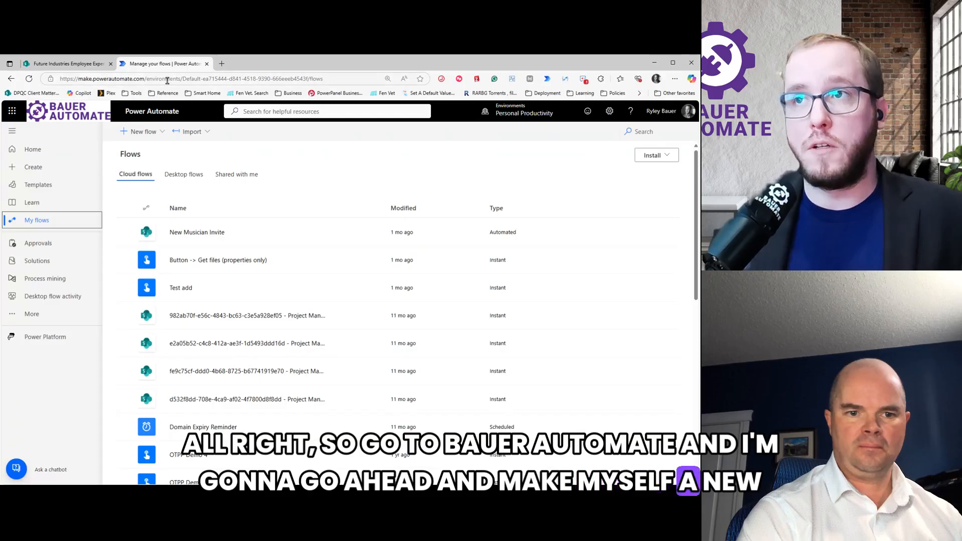
pyautogui.click(154, 133)
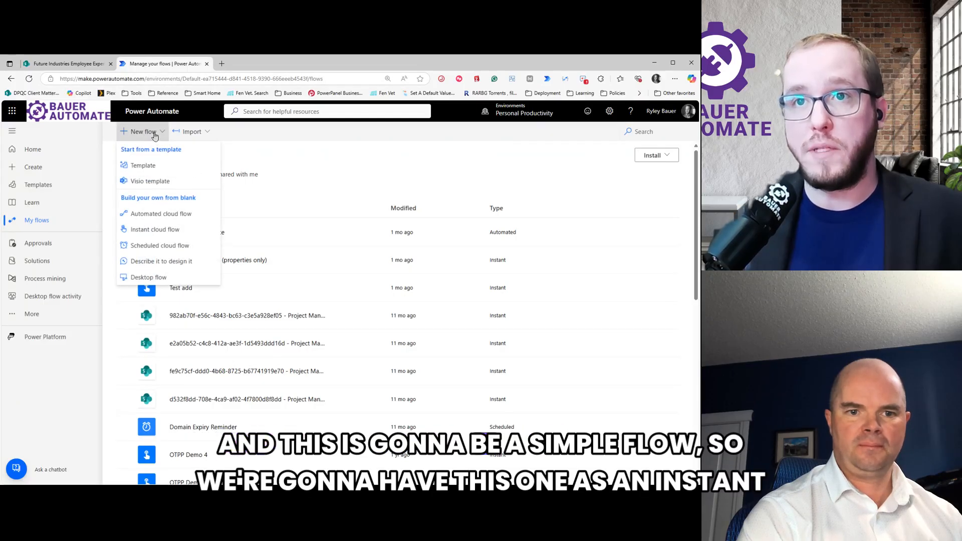
pyautogui.click(152, 230)
pyautogui.write('Employ')
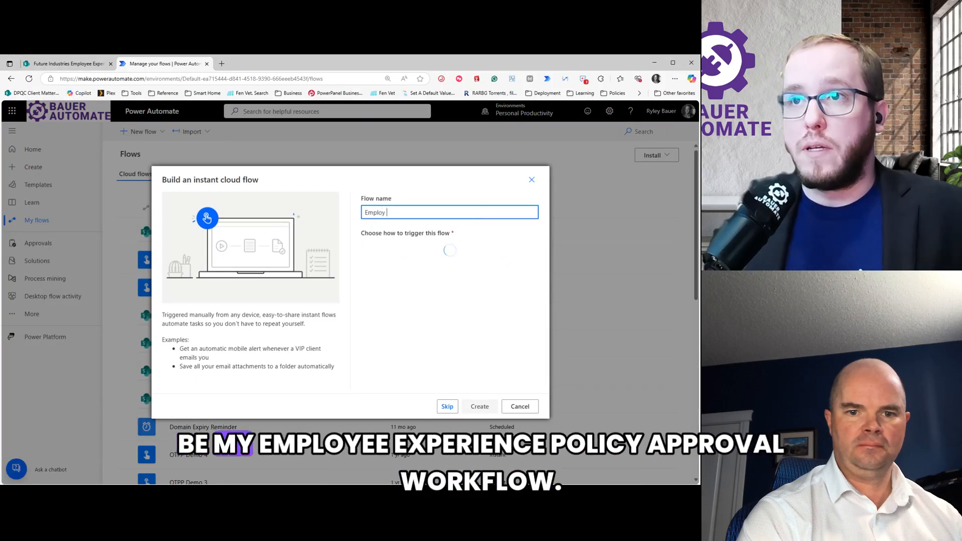
pyautogui.write('ee Experience ')
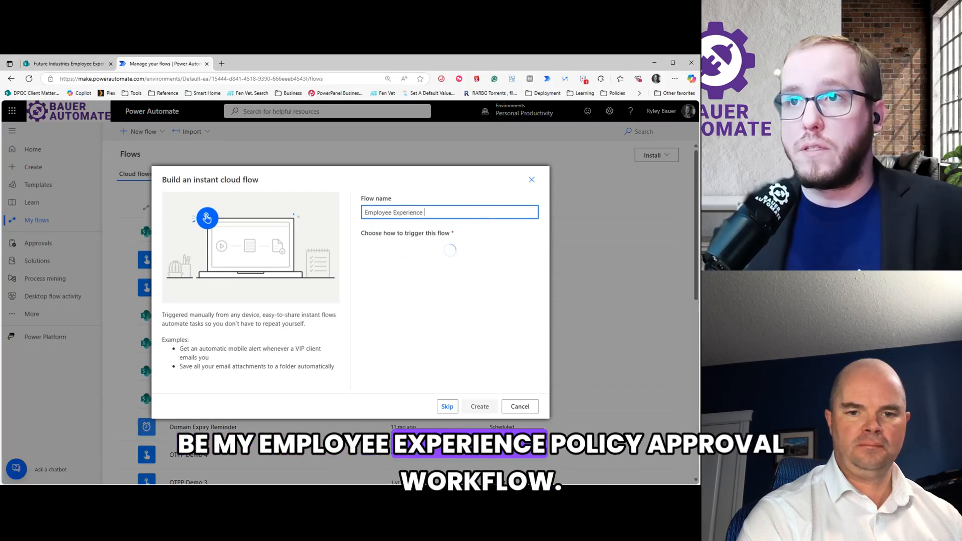
pyautogui.write('Poliy')
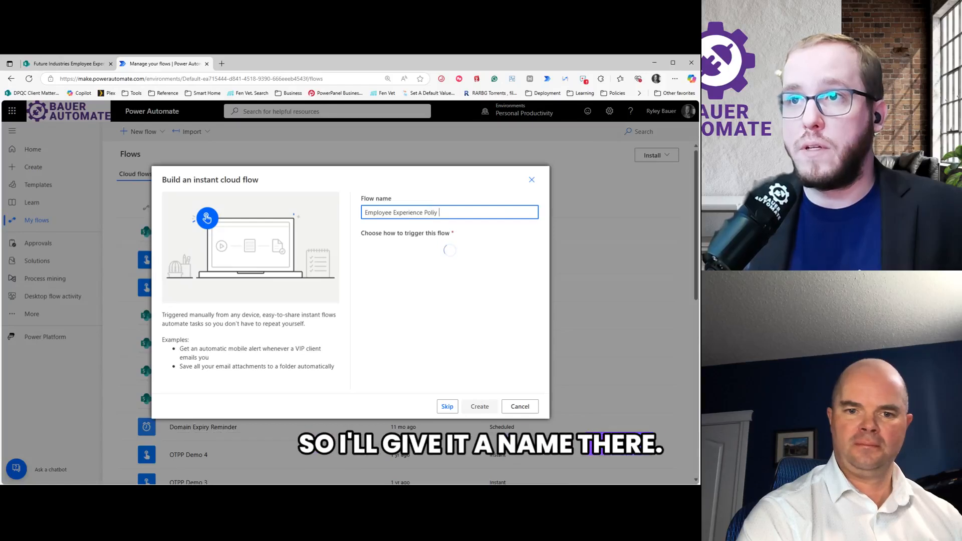
pyautogui.scroll(-3, 466, 275)
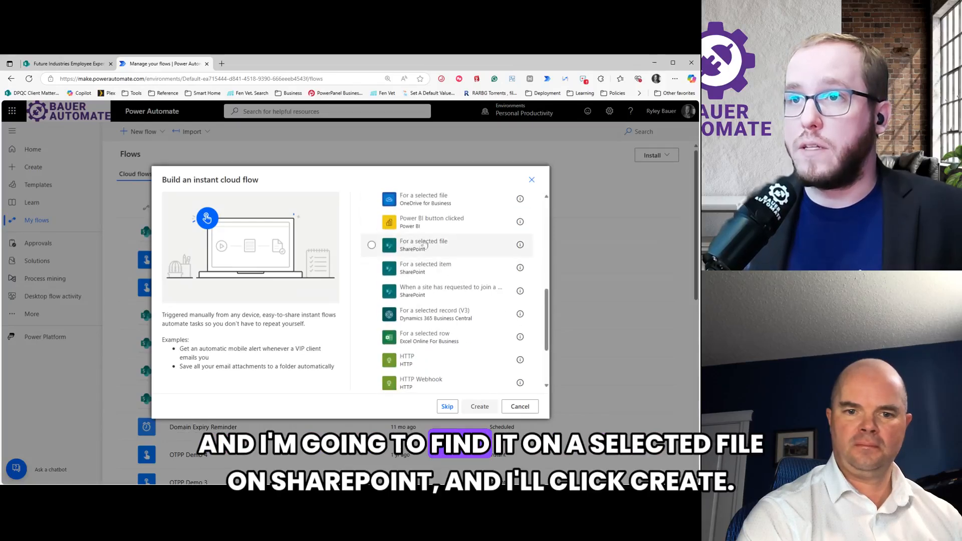
pyautogui.click(424, 247)
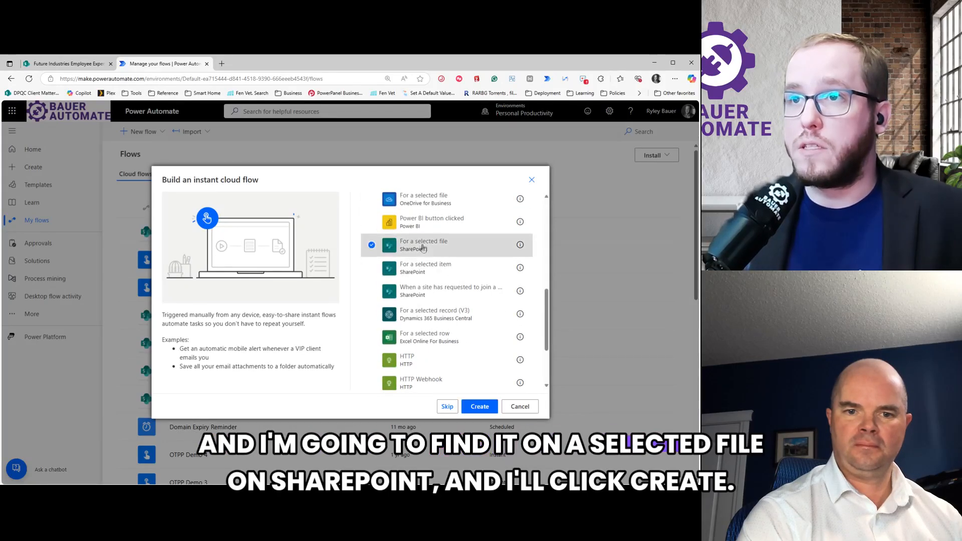
pyautogui.click(481, 408)
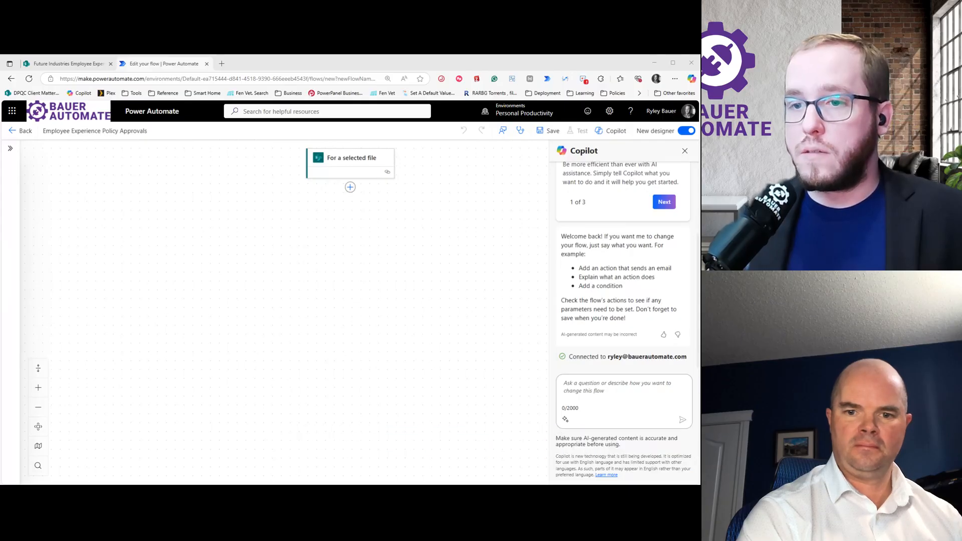
# - Set the trigger's site address to Future Industries Employee Experience and its library name to Policy
pyautogui.click(345, 167)
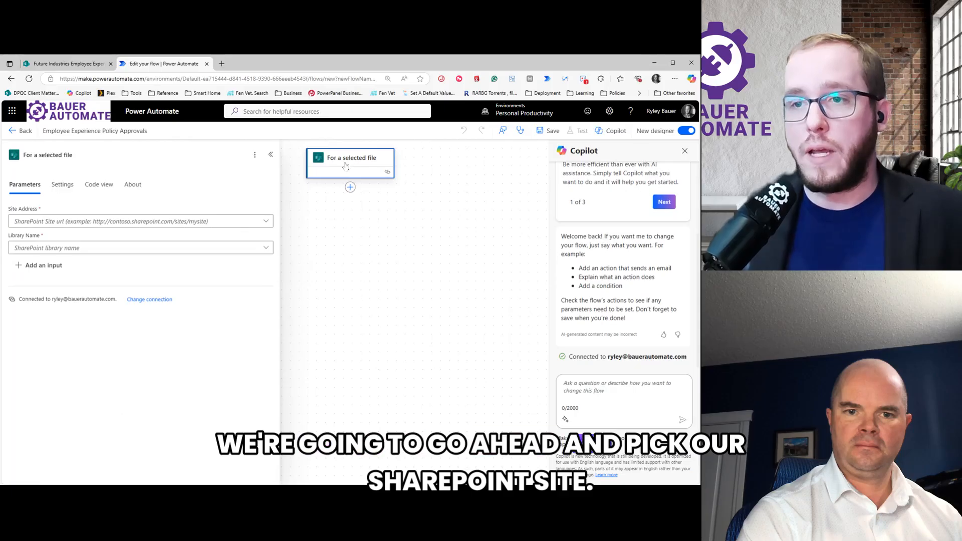
pyautogui.click(165, 221)
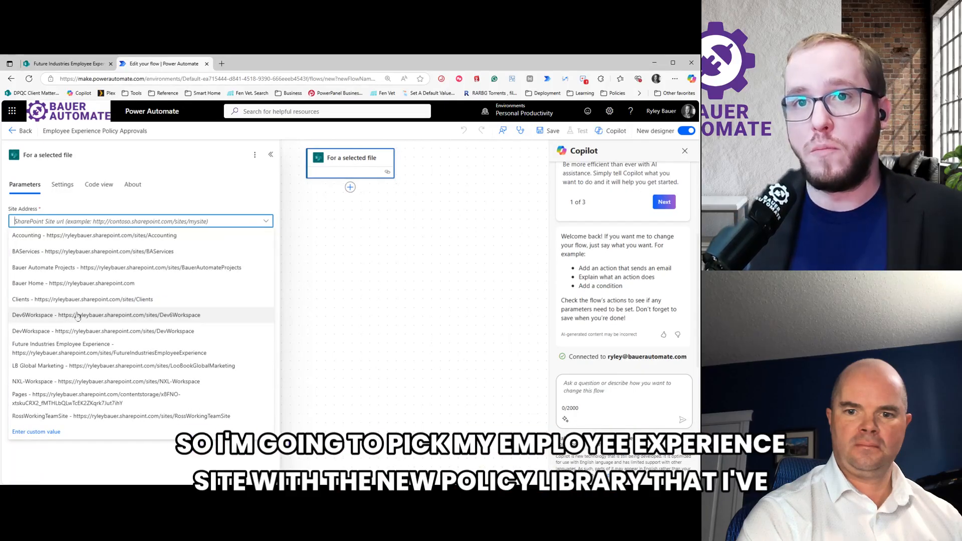
pyautogui.click(65, 348)
pyautogui.click(67, 248)
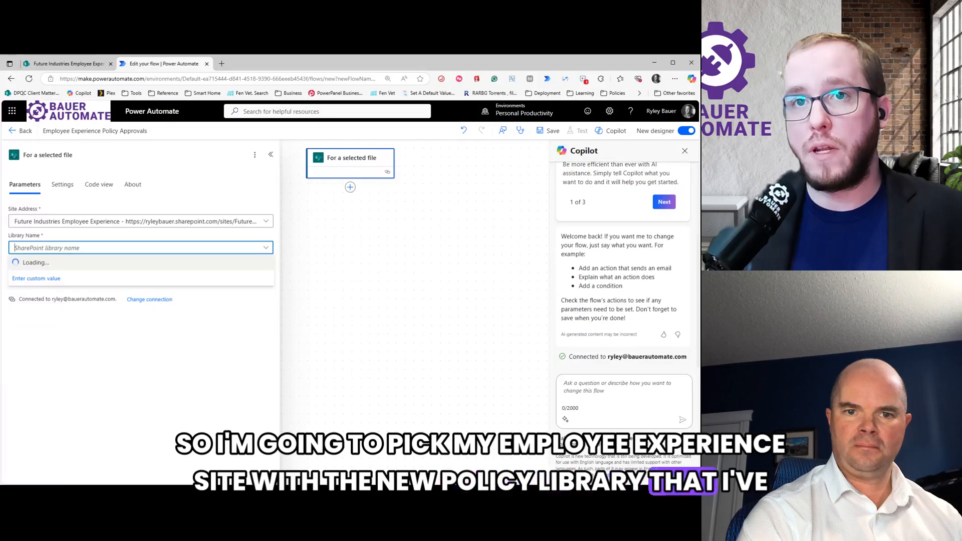
pyautogui.click(70, 294)
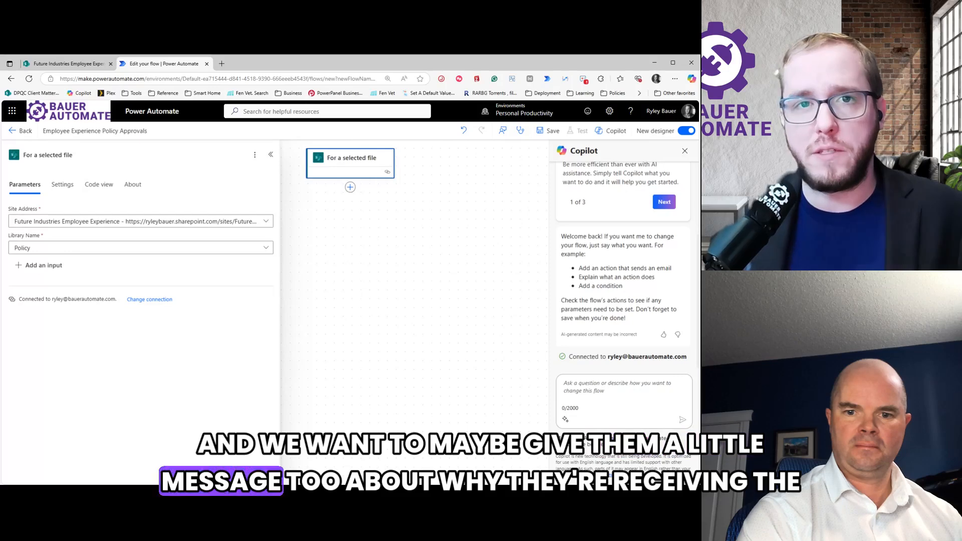
# - Add an email input to the trigger, named Approver, with the prompt "Enter an email address for the approver"
pyautogui.click(44, 266)
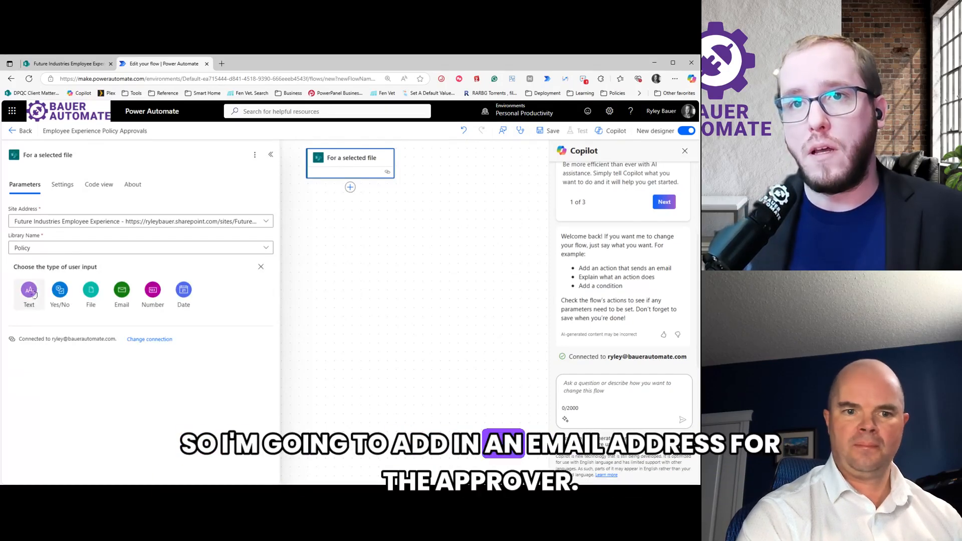
pyautogui.click(122, 291)
pyautogui.doubleClick(55, 268)
pyautogui.write('A')
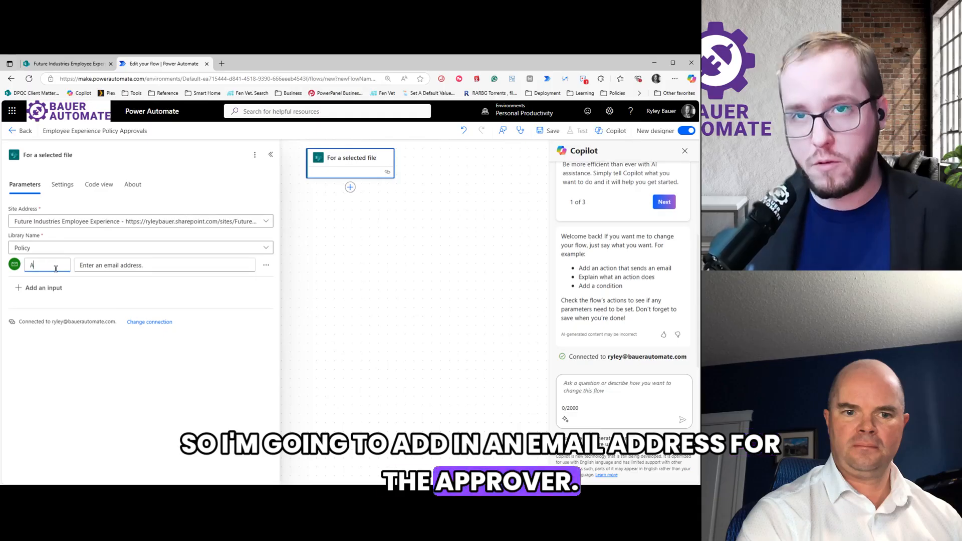
pyautogui.write('pprover')
pyautogui.click(200, 266)
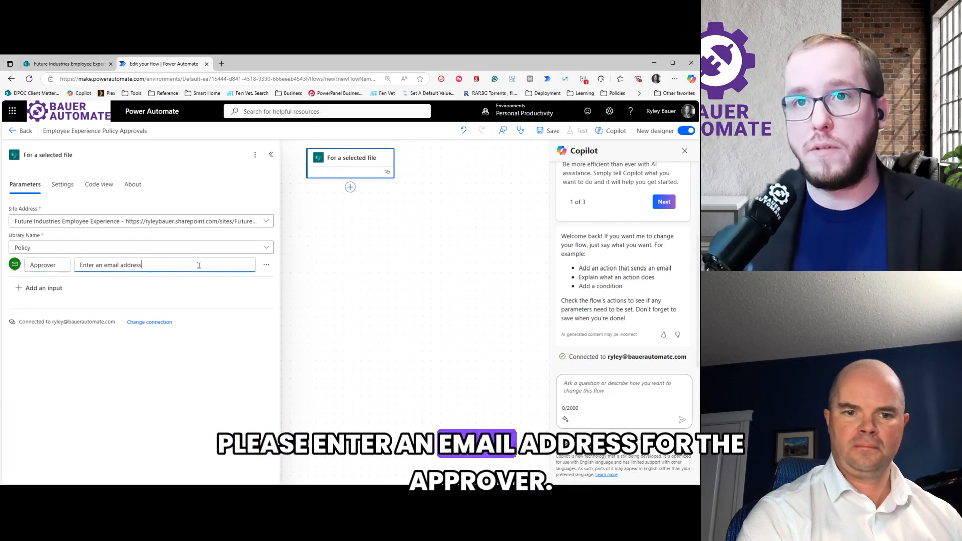
pyautogui.press('BackSpace')
pyautogui.write('for the approv')
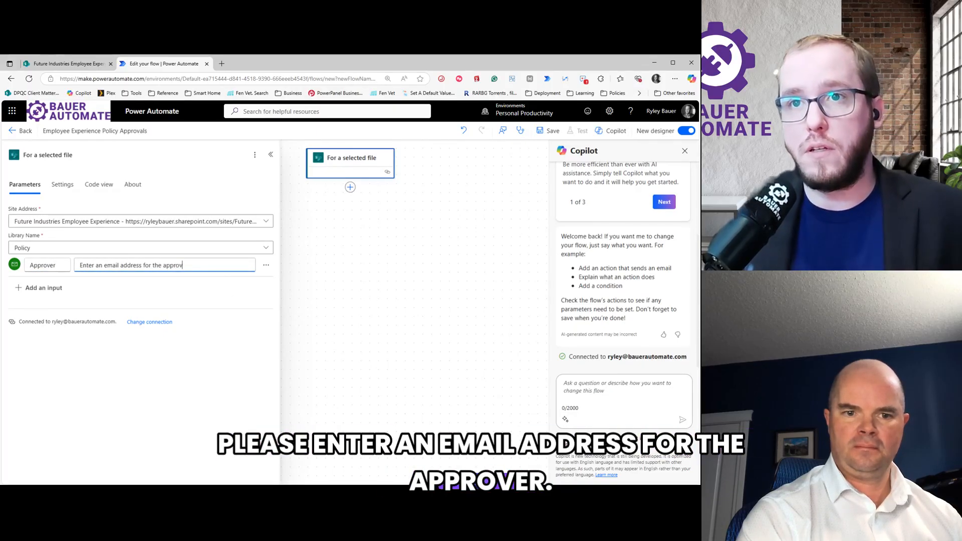
pyautogui.write('er')
# - Add a text input named Custom Message to the trigger, with the prompt "Please enter any other details to send to the approver"
pyautogui.click(44, 288)
pyautogui.click(28, 318)
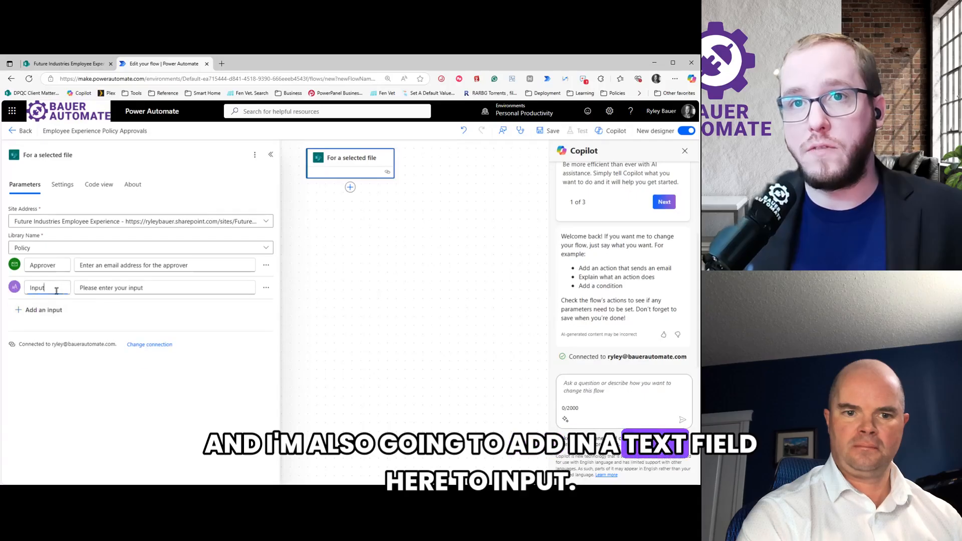
pyautogui.doubleClick(56, 290)
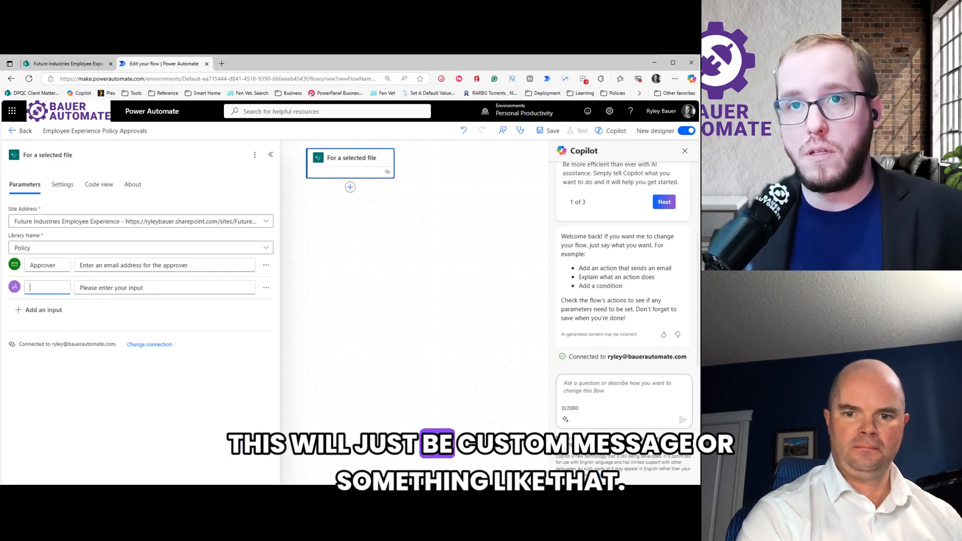
pyautogui.write('Custom M')
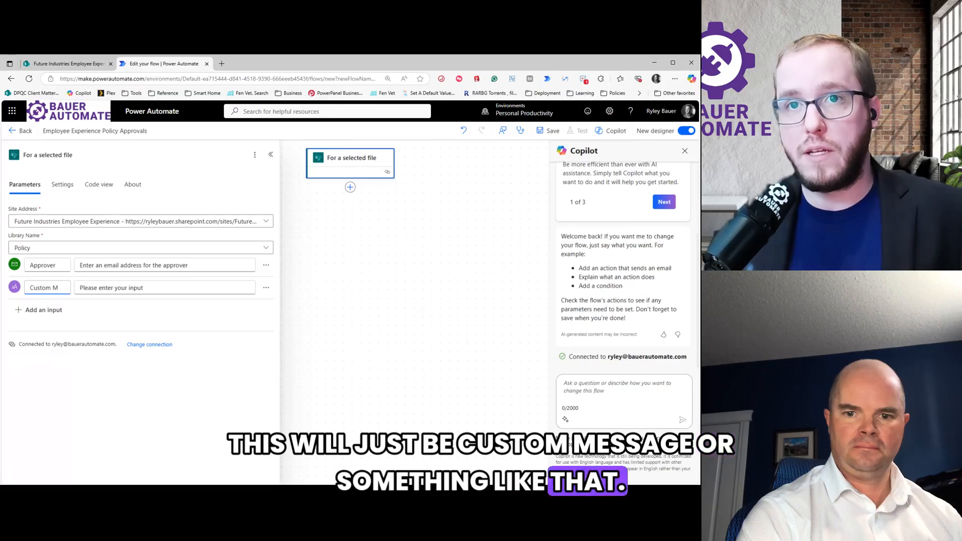
pyautogui.write('Essage')
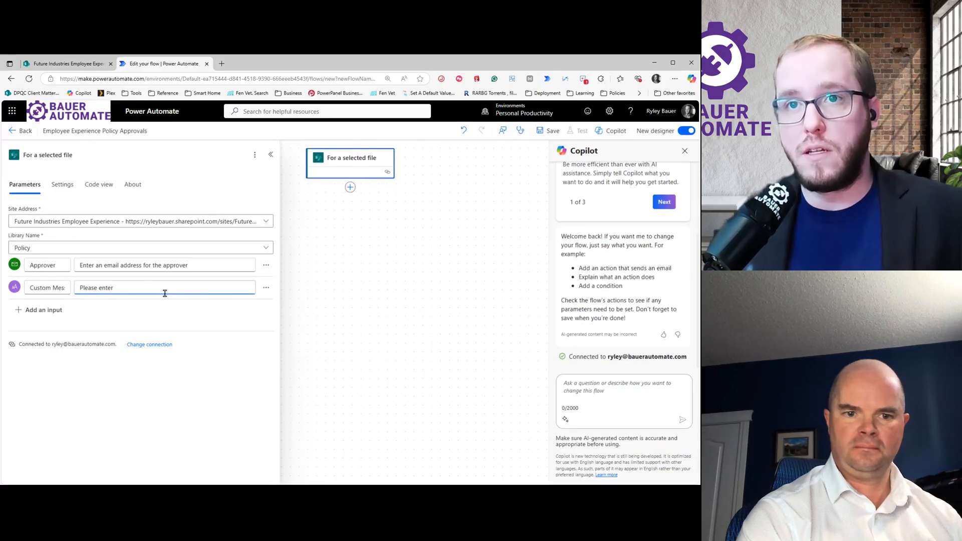
pyautogui.write('ther details ')
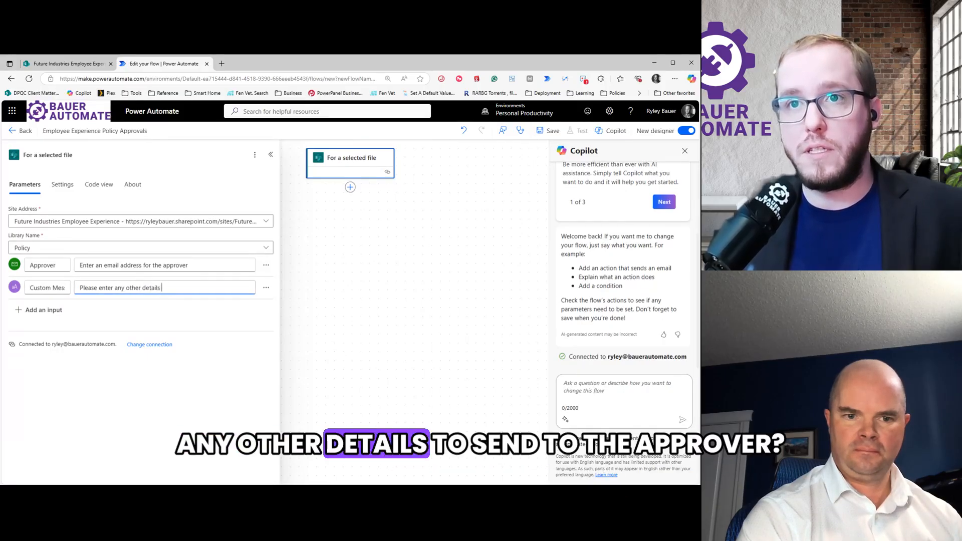
pyautogui.write('to send to the approver')
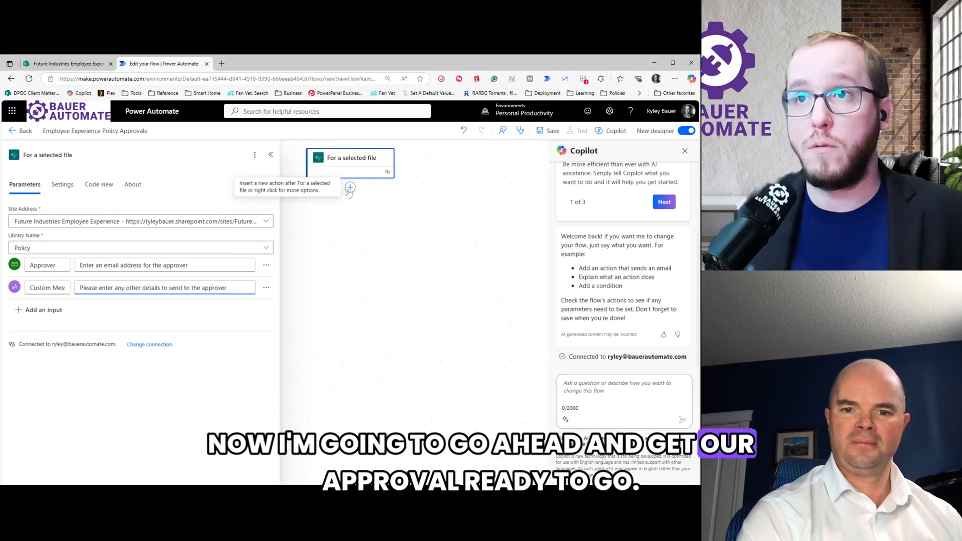
# - Add the SharePoint action Get file properties after the For a selected file trigger
pyautogui.click(350, 188)
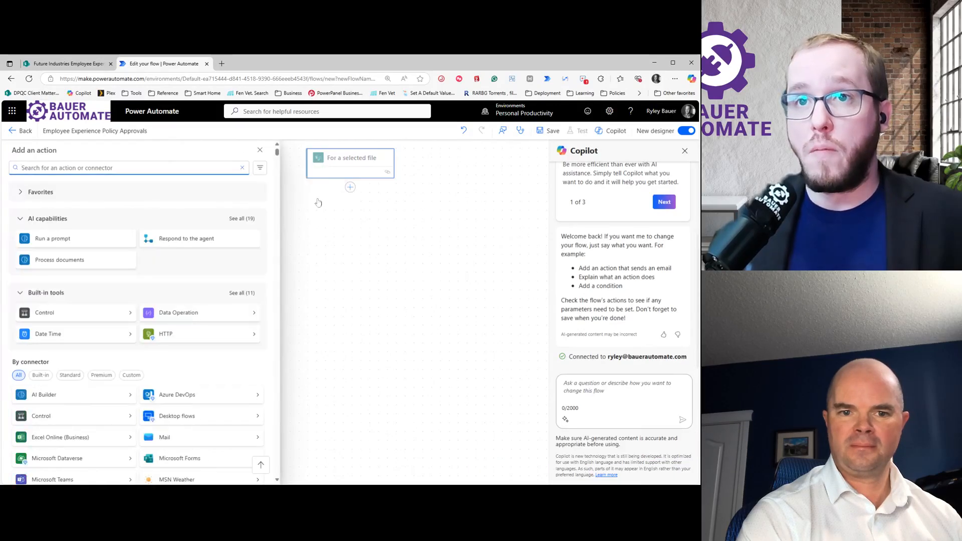
pyautogui.write('get file')
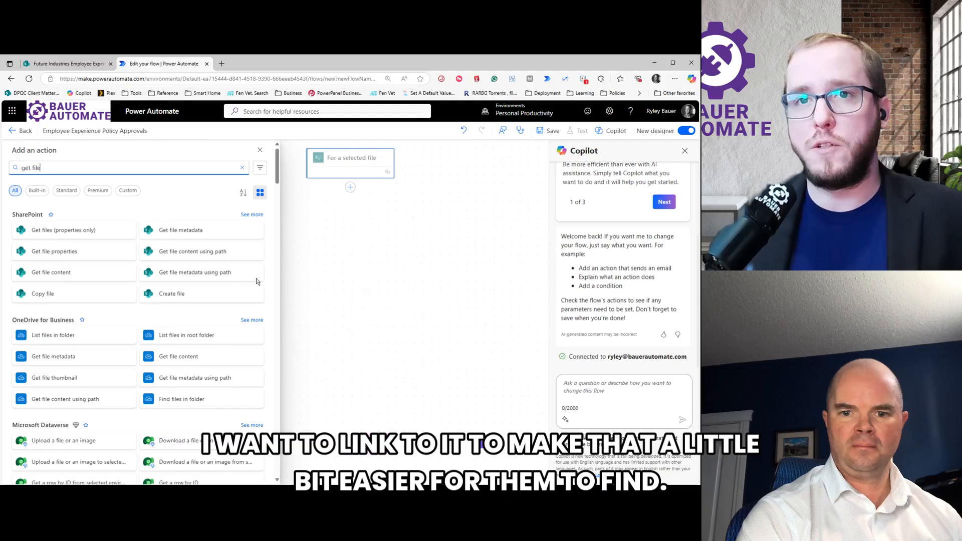
pyautogui.click(74, 258)
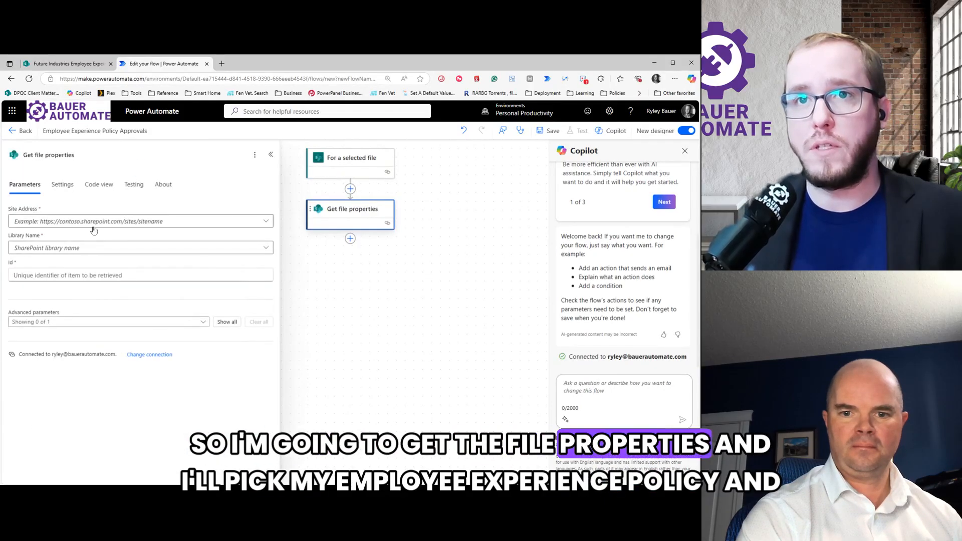
# - Set Get file properties to the Future Industries Employee Experience site, the Policy library and the ID from the selected-file trigger
pyautogui.click(95, 223)
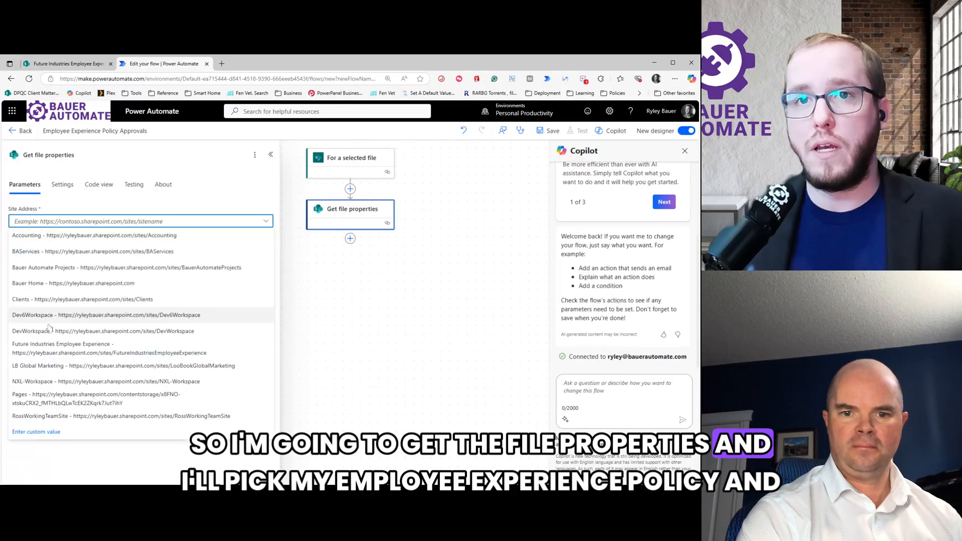
pyautogui.click(50, 345)
pyautogui.click(43, 251)
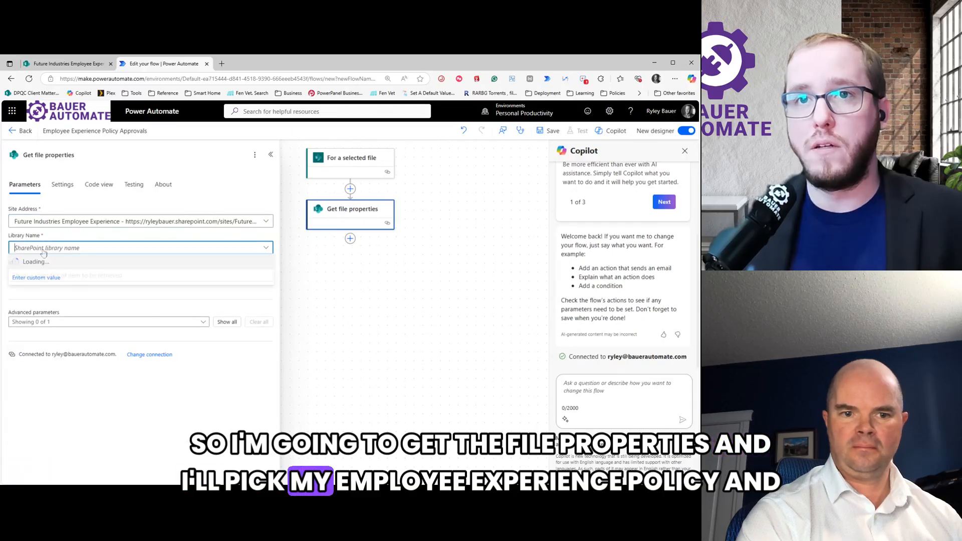
pyautogui.click(37, 278)
pyautogui.click(36, 278)
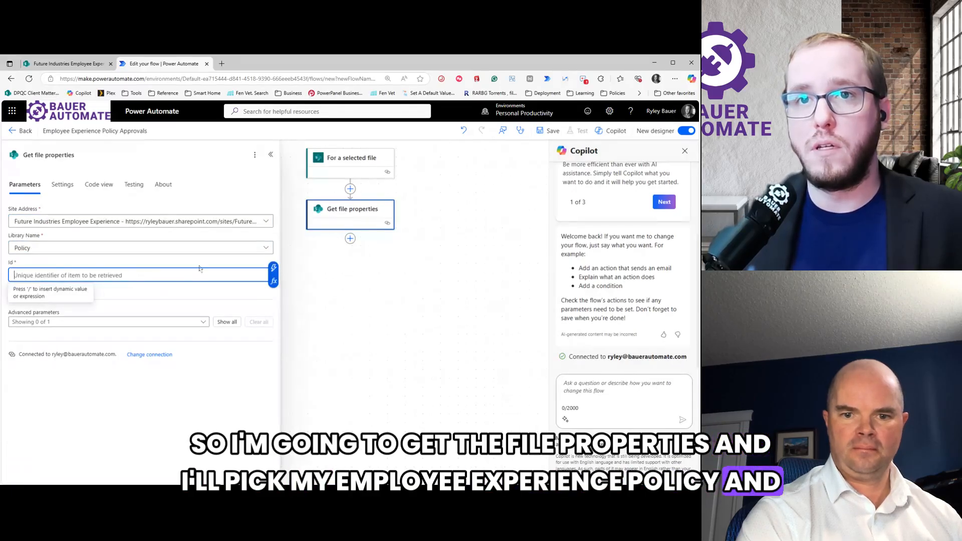
pyautogui.click(273, 268)
pyautogui.click(348, 168)
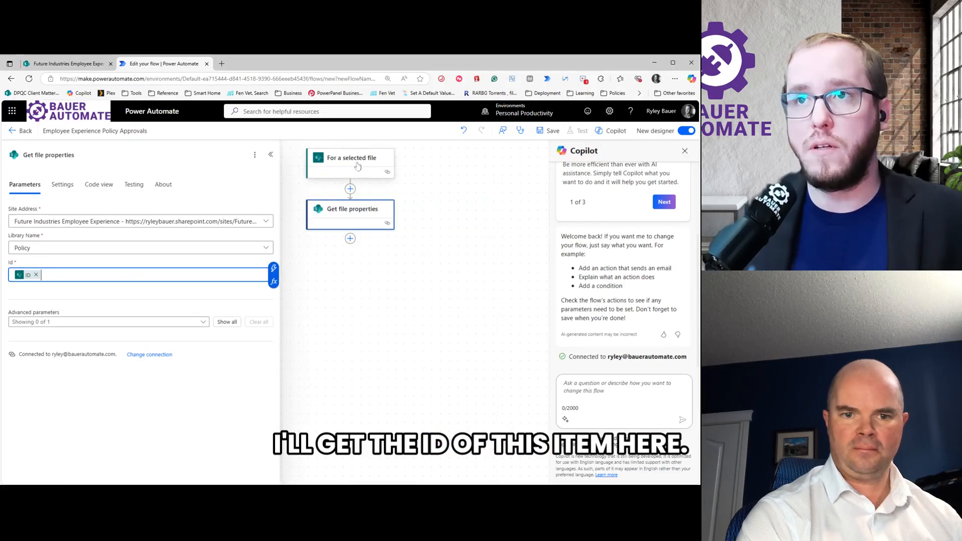
# - Add a Start and wait for an approval action after Get file properties, with approval type Approve/Reject - First to respond
pyautogui.click(350, 239)
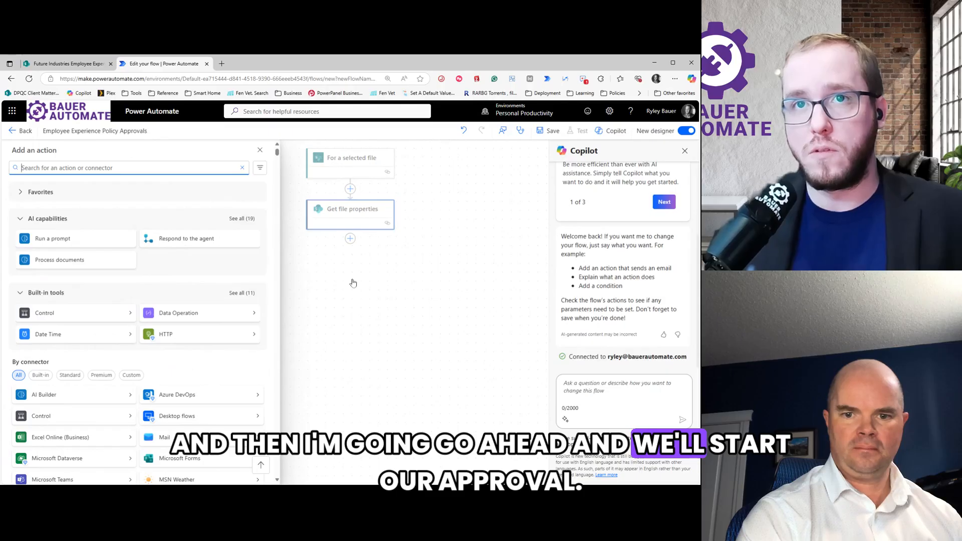
pyautogui.write('start approval')
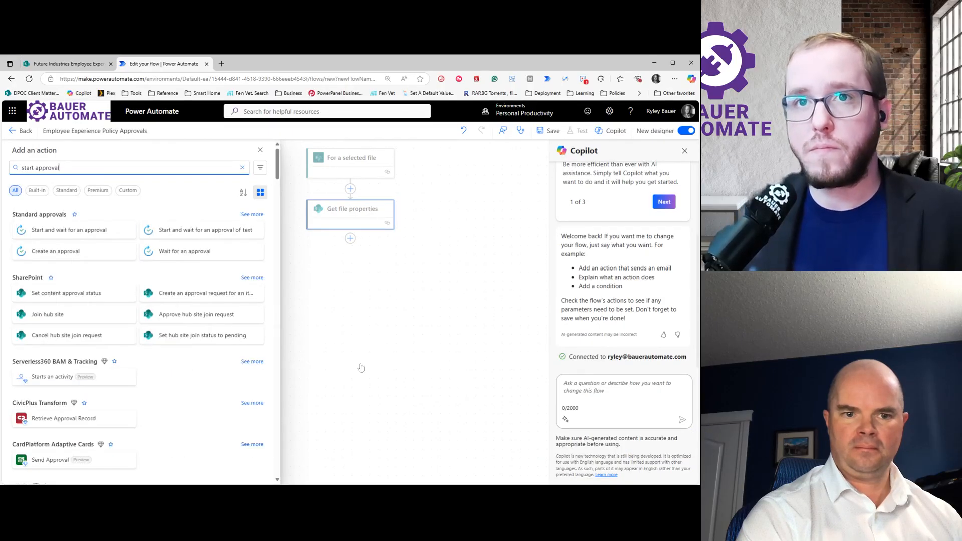
pyautogui.click(54, 234)
pyautogui.click(59, 223)
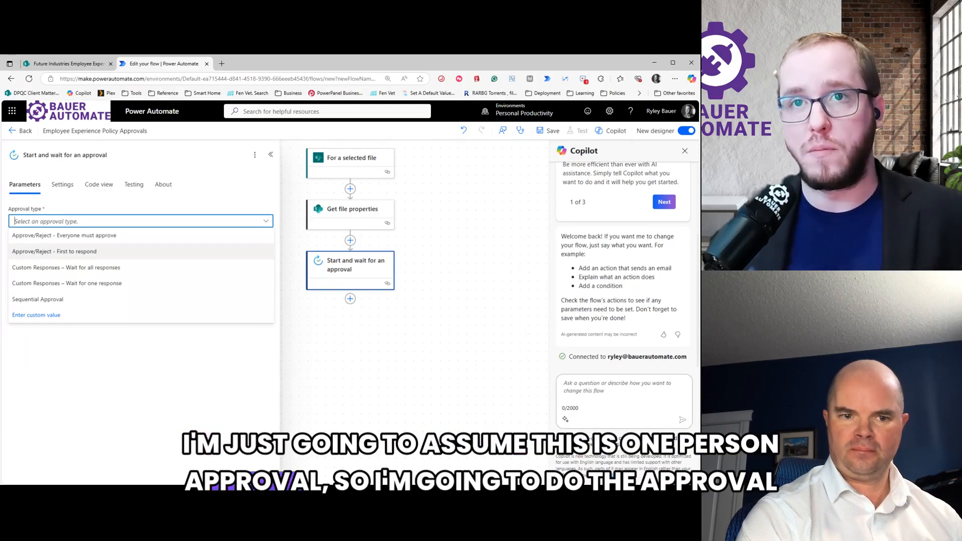
pyautogui.click(24, 255)
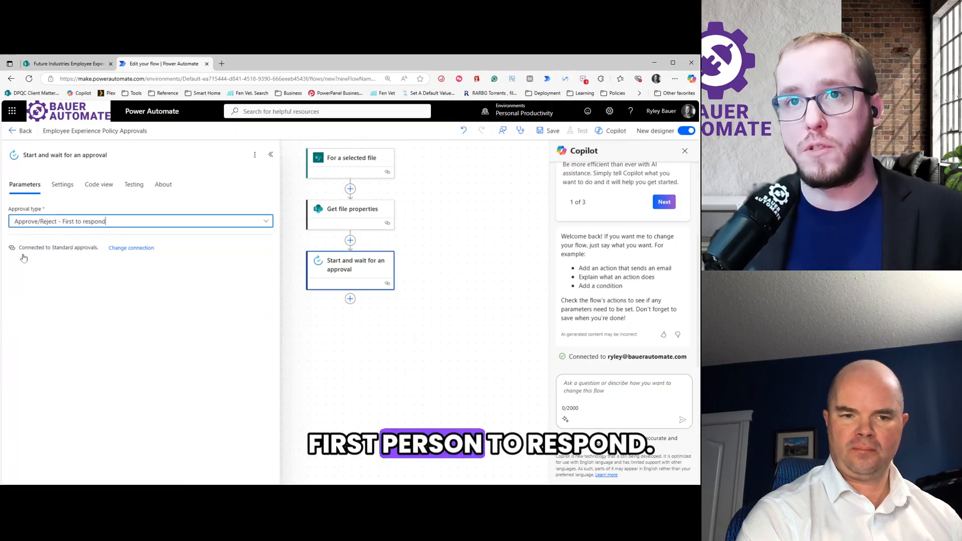
# - Set the approval title to "New approval is requested for file:" followed by the dynamic Name value from Get file properties
pyautogui.click(50, 250)
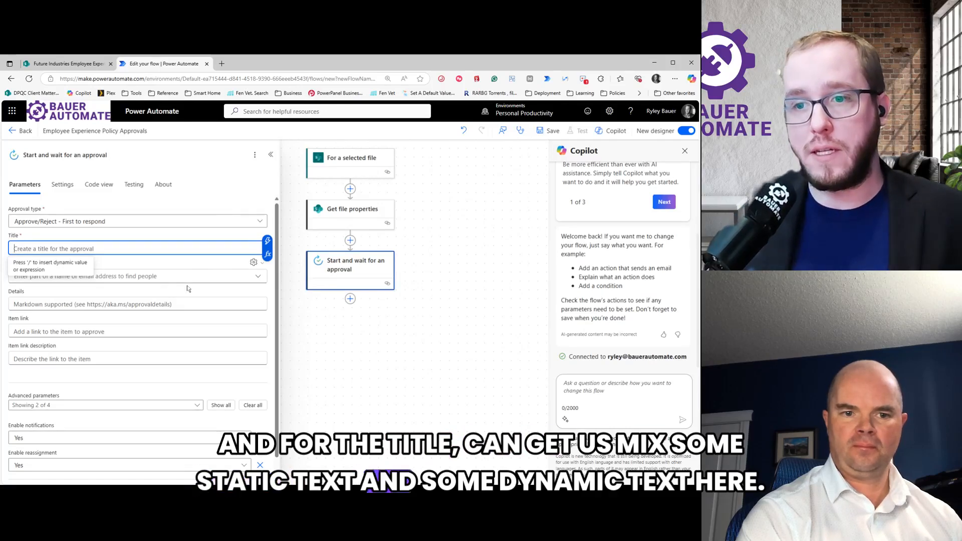
pyautogui.write('New approval ')
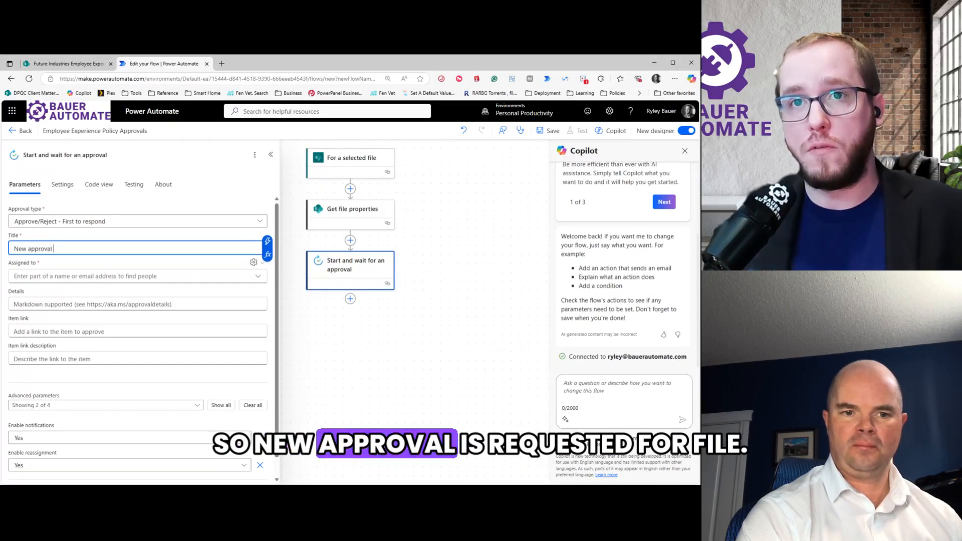
pyautogui.write('is requested for file:')
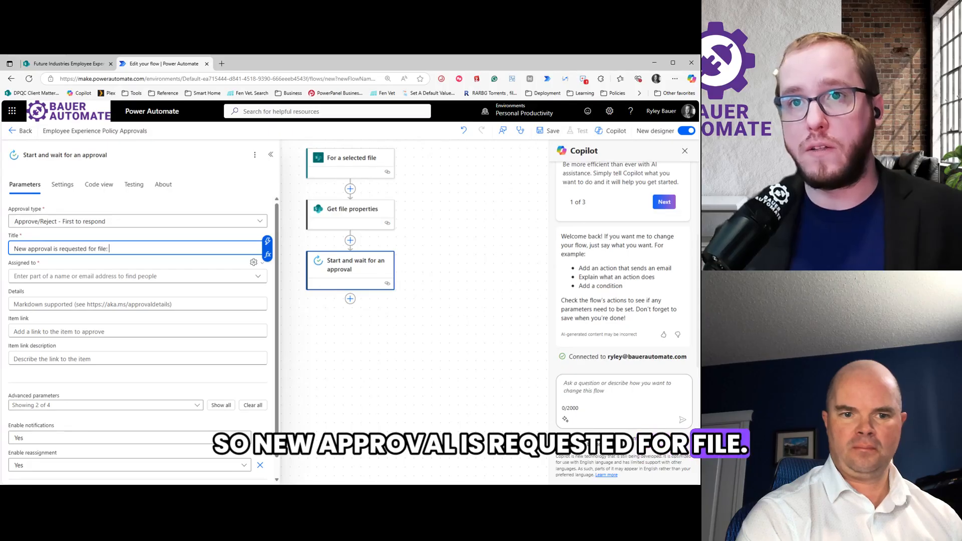
pyautogui.click(268, 242)
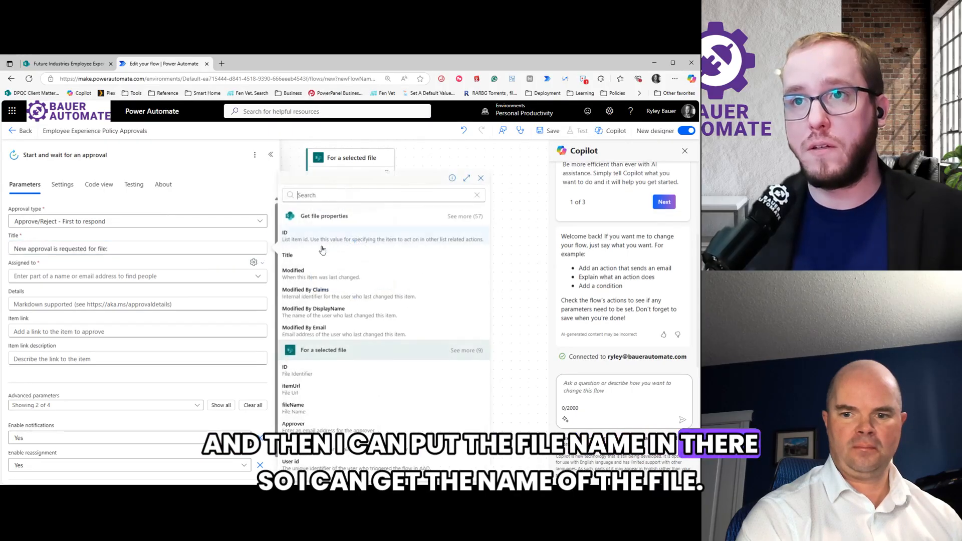
pyautogui.click(331, 199)
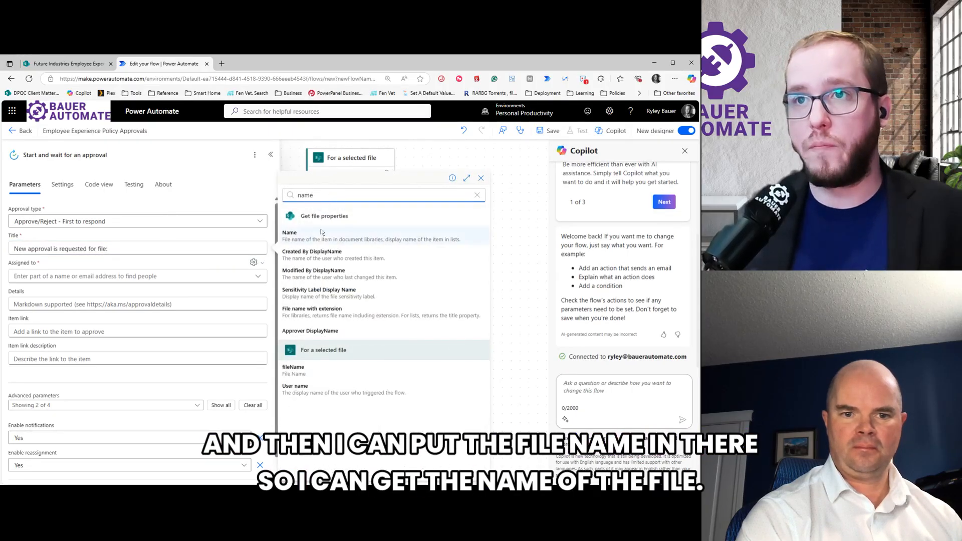
pyautogui.click(319, 241)
# - Switch the approval's Assigned to field to accept custom values and assign it to the trigger's dynamic Approver value
pyautogui.click(43, 278)
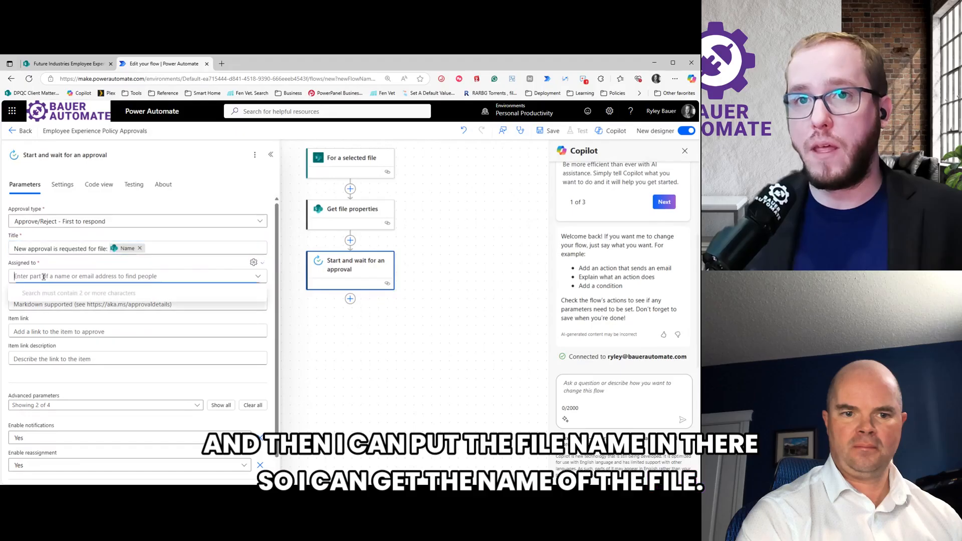
pyautogui.click(253, 262)
pyautogui.click(257, 280)
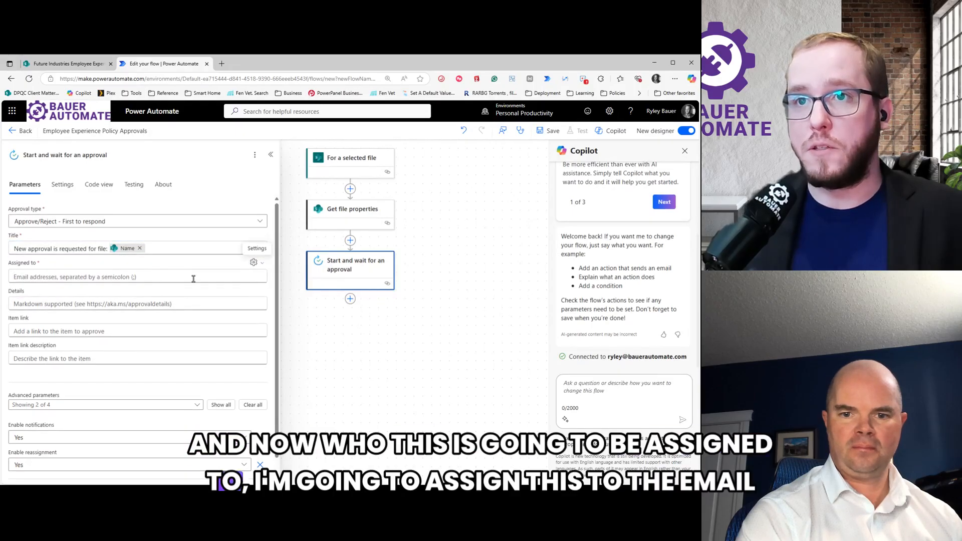
pyautogui.click(193, 278)
pyautogui.click(266, 271)
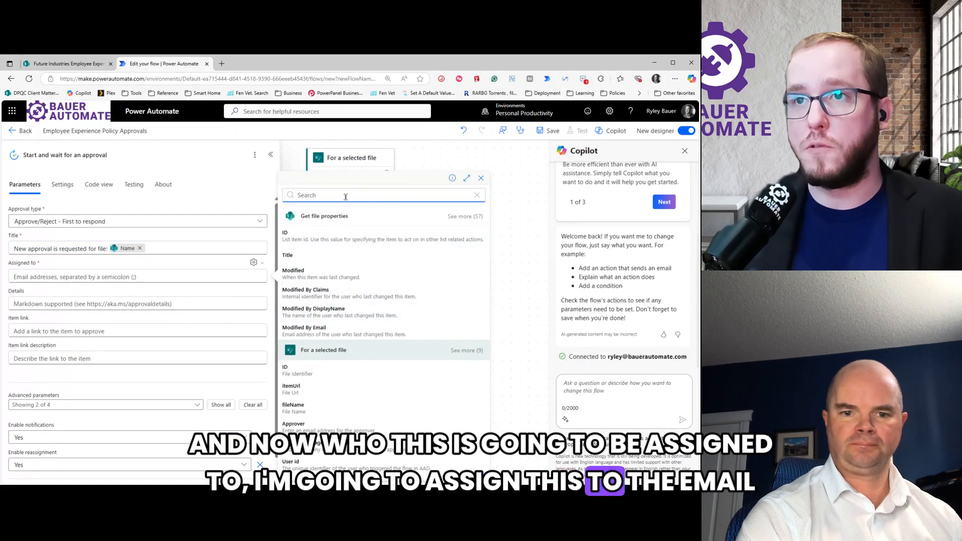
pyautogui.write('email')
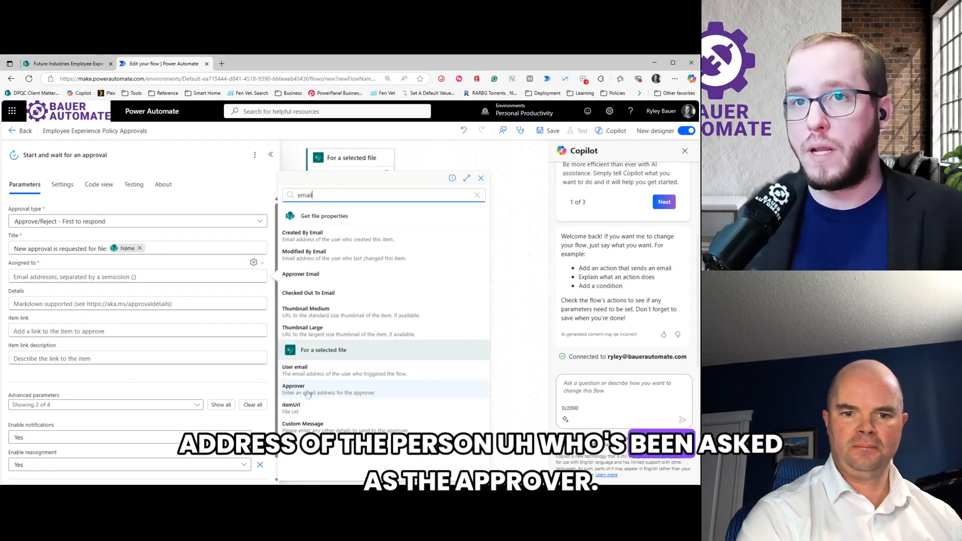
pyautogui.click(301, 389)
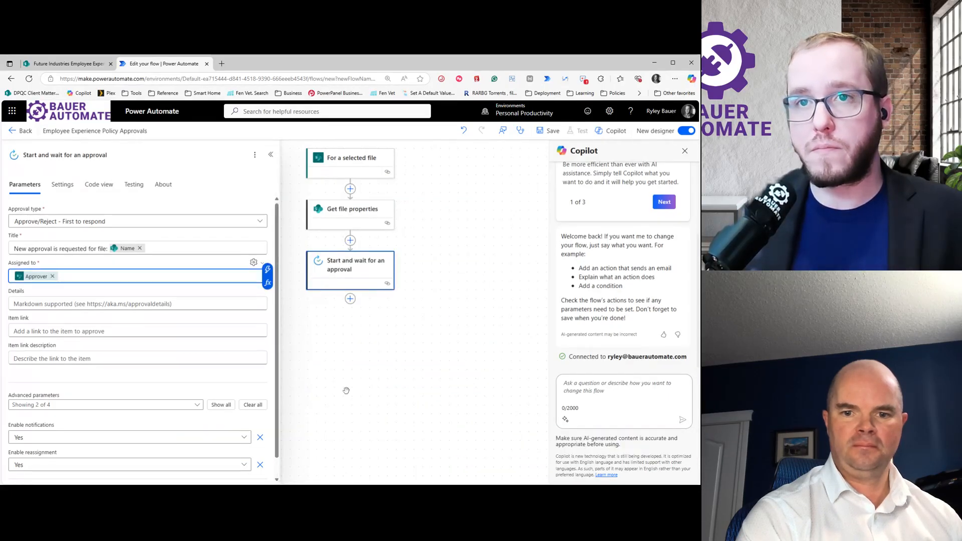
# - Insert the trigger's dynamic Custom Message value into the approval's Details field
pyautogui.click(77, 303)
pyautogui.click(267, 297)
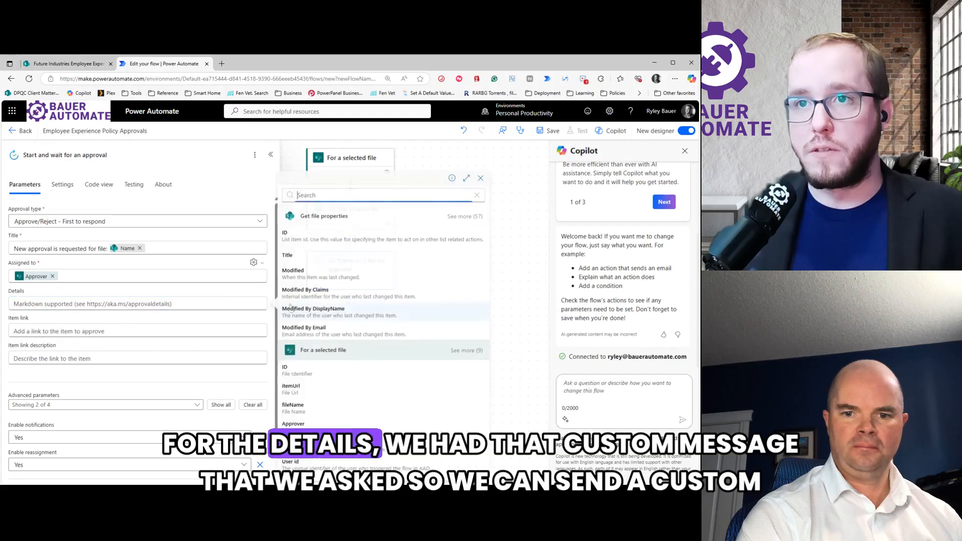
pyautogui.write('custom')
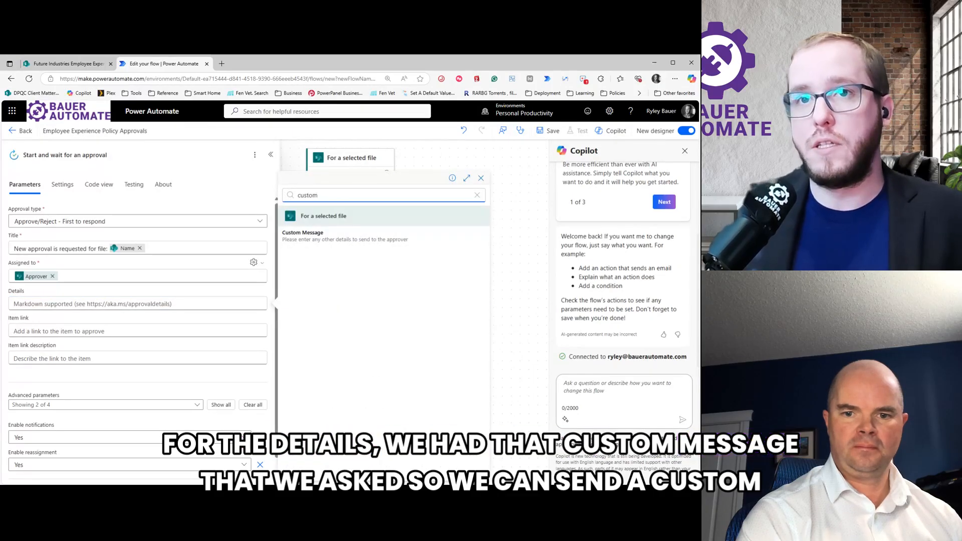
pyautogui.click(310, 236)
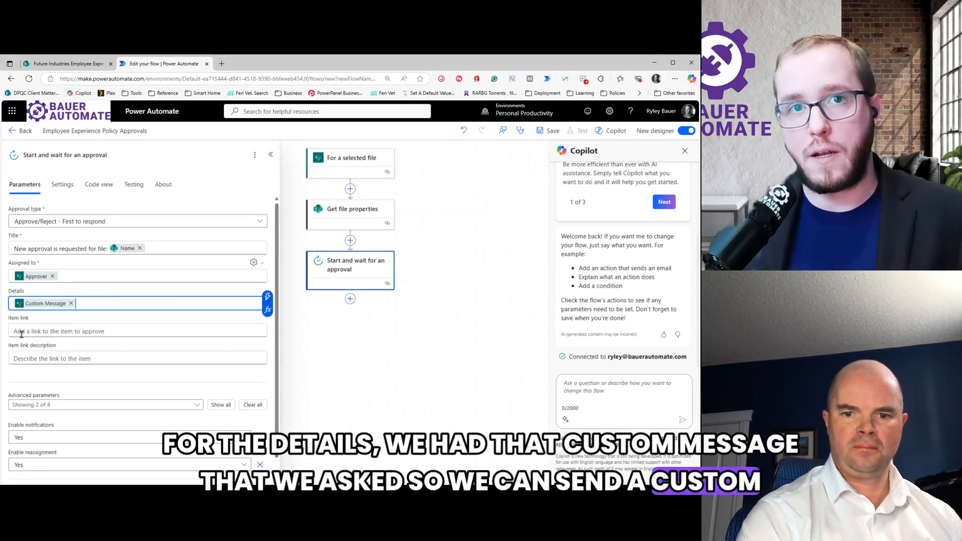
# - Add the line "Please approve the file, here is some extra detail:" above the Custom Message value in the approval's Details
pyautogui.press('Return')
pyautogui.press('Up')
pyautogui.write('P')
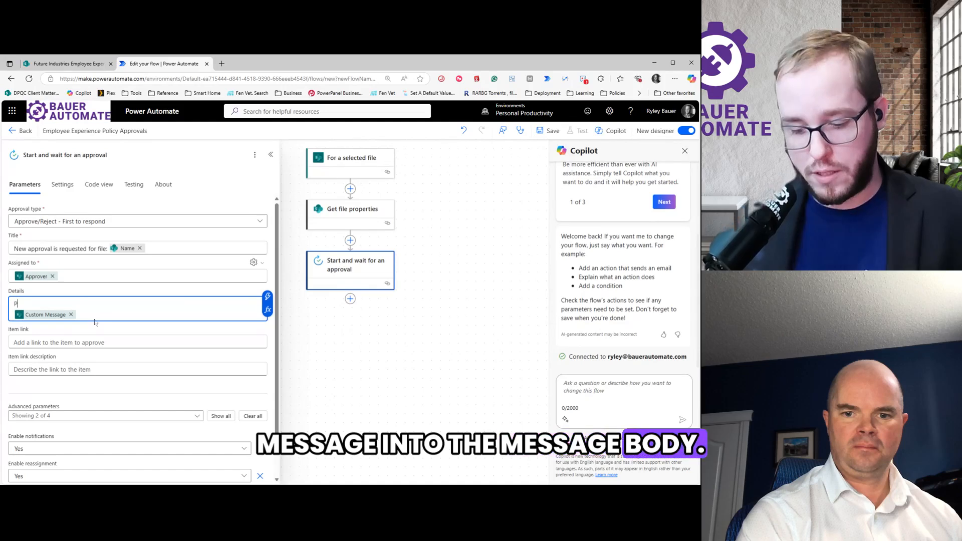
pyautogui.write('lease approve the file,')
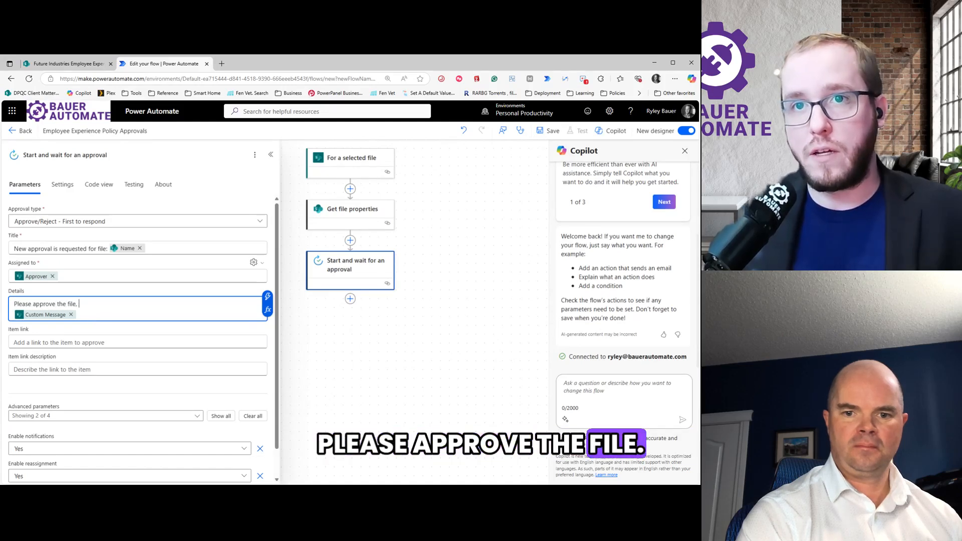
pyautogui.write(' here is some')
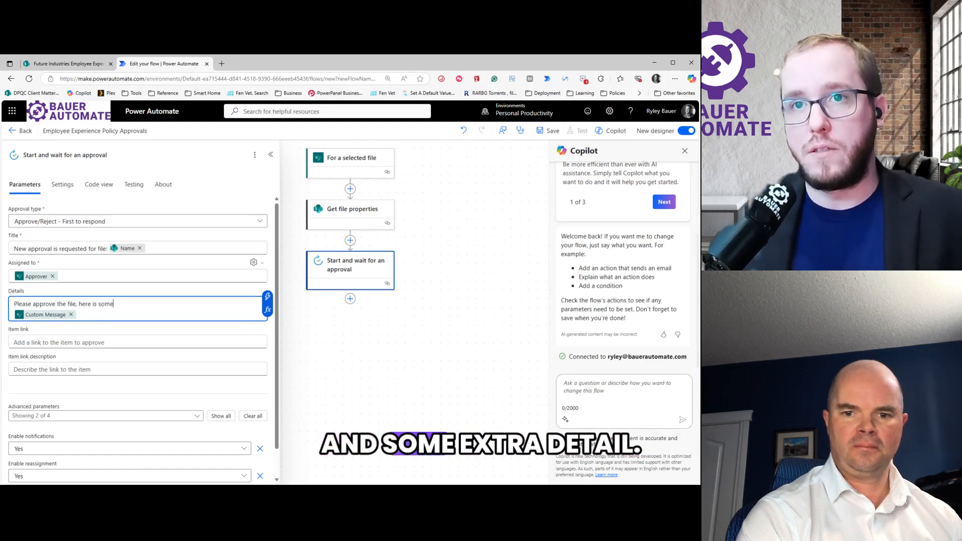
pyautogui.write(' extra detail:')
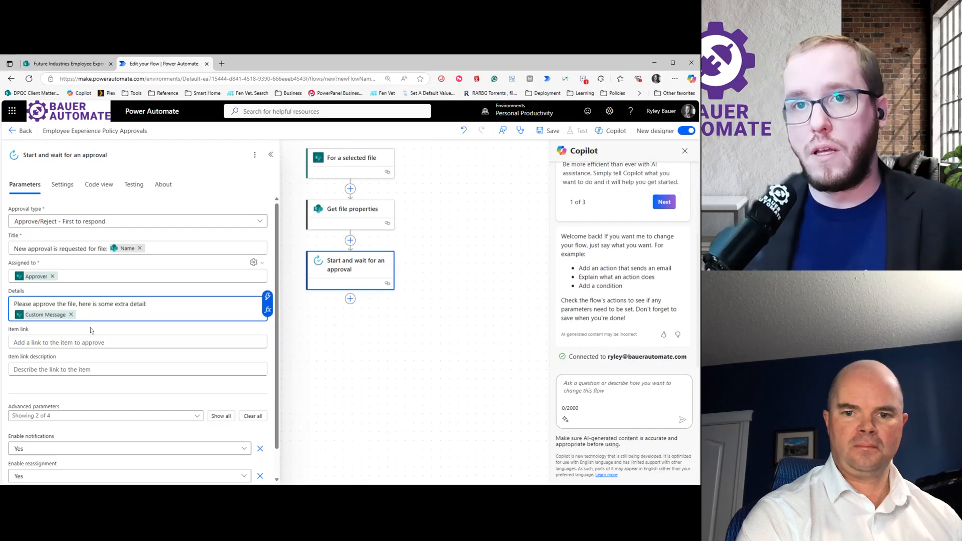
# - Set the approval's Item link to the dynamic Link to item value and its Item link description to Name from Get file properties
pyautogui.click(249, 339)
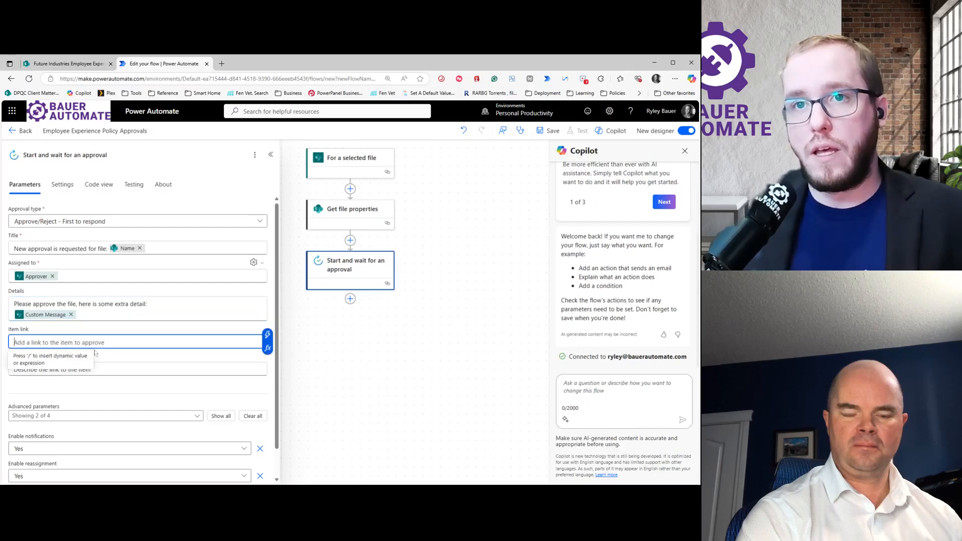
pyautogui.click(267, 335)
pyautogui.write('link')
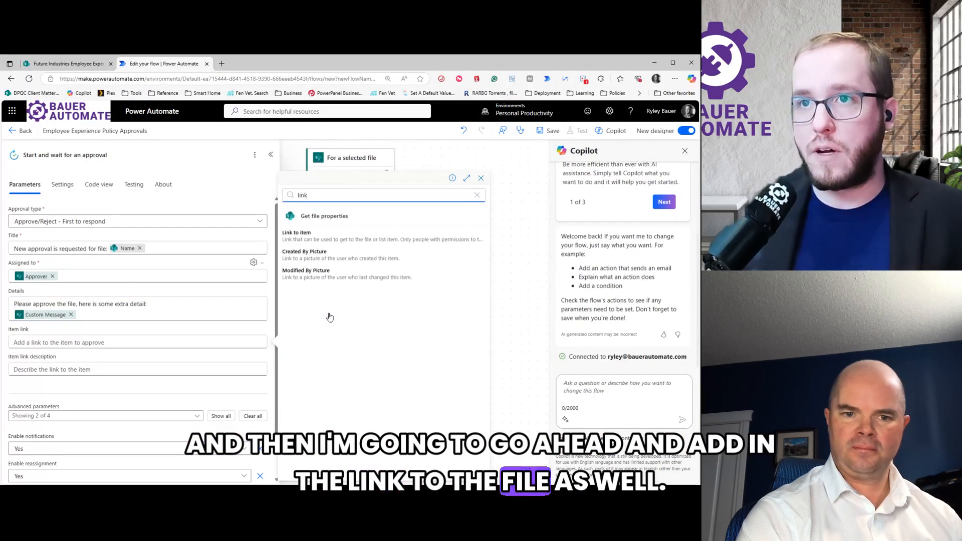
pyautogui.click(297, 233)
pyautogui.write('name')
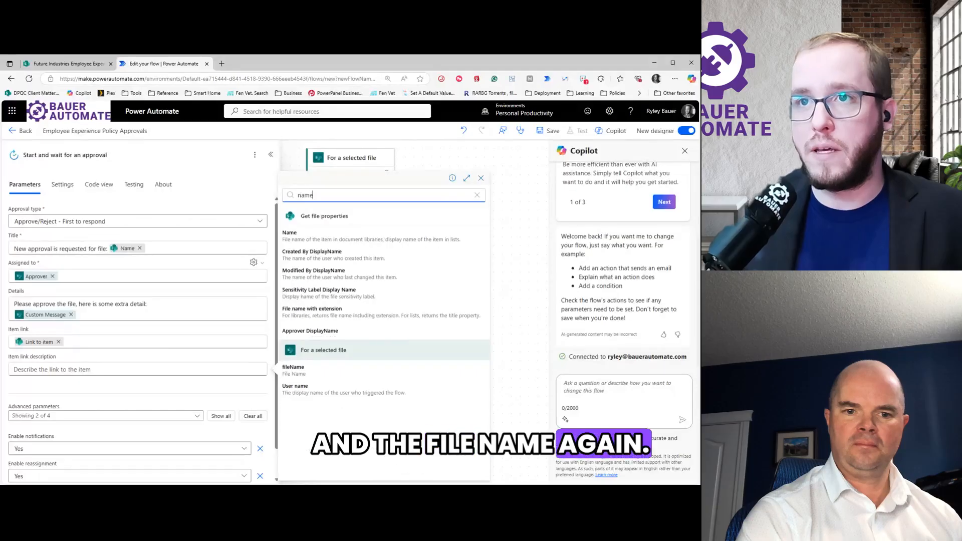
pyautogui.click(289, 233)
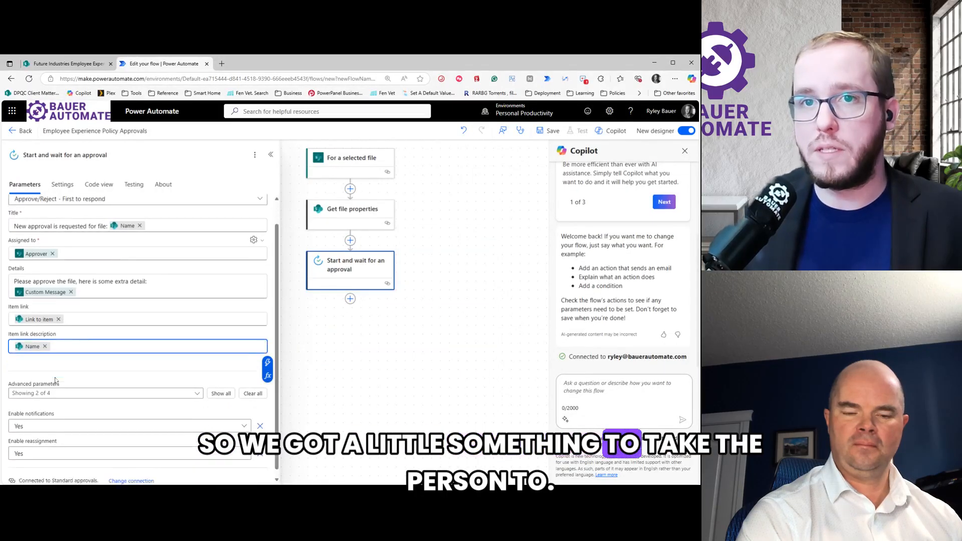
# - Add the approval's Requestor advanced parameter and set it to the trigger's dynamic User email value
pyautogui.scroll(-1, 56, 380)
pyautogui.click(62, 371)
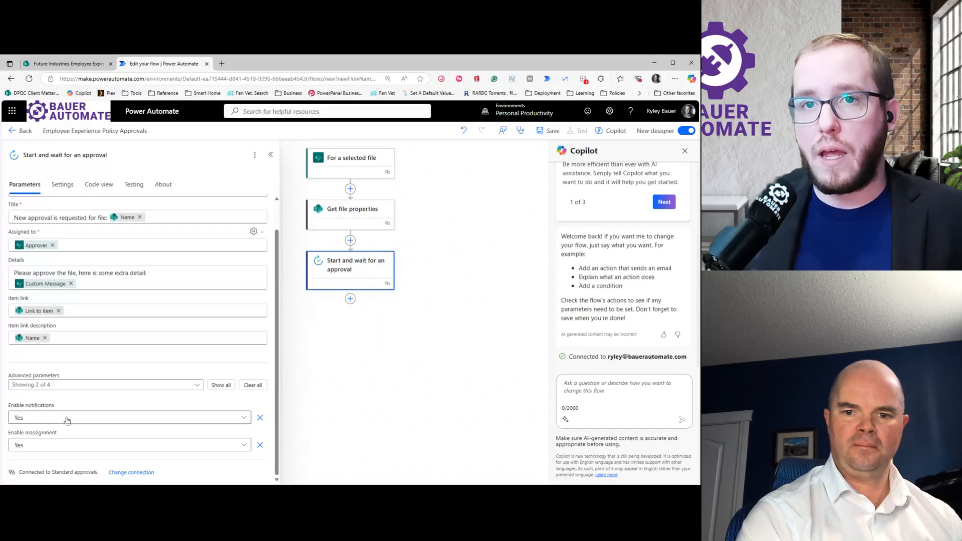
pyautogui.click(100, 385)
pyautogui.click(75, 397)
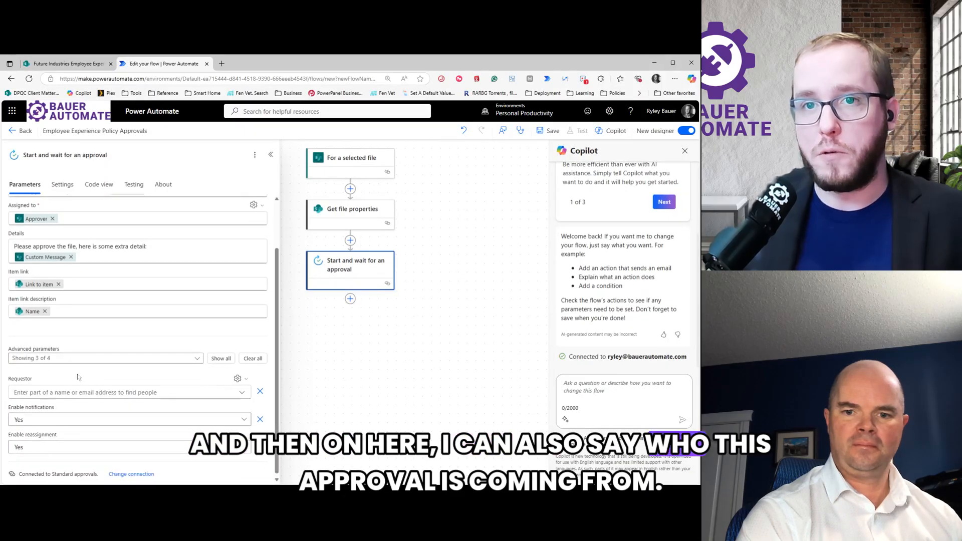
pyautogui.click(132, 387)
pyautogui.click(238, 378)
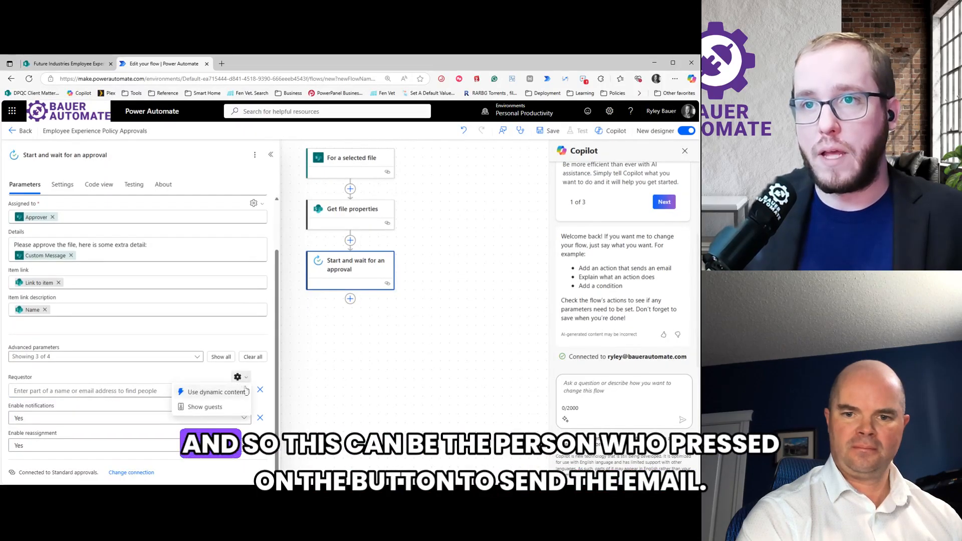
pyautogui.click(210, 393)
pyautogui.click(196, 392)
pyautogui.click(252, 387)
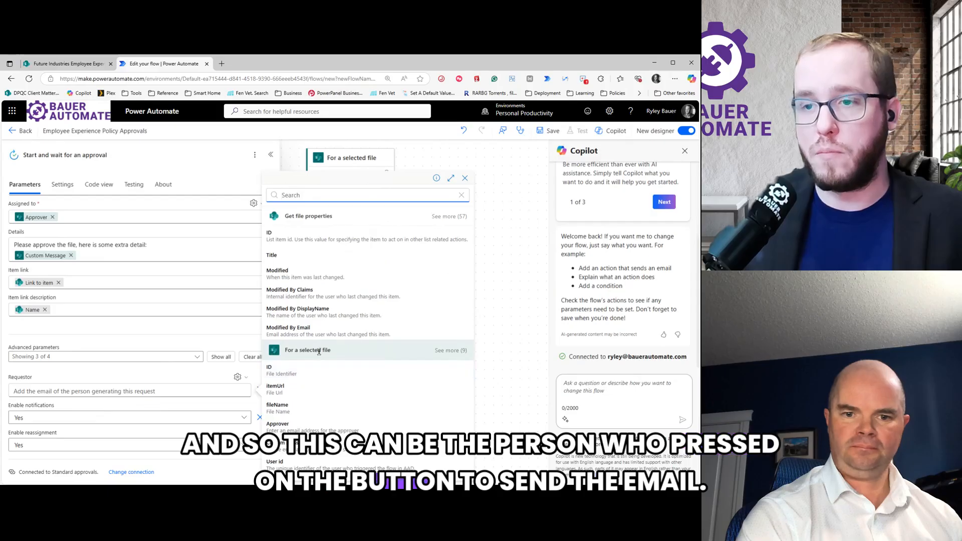
pyautogui.write('email')
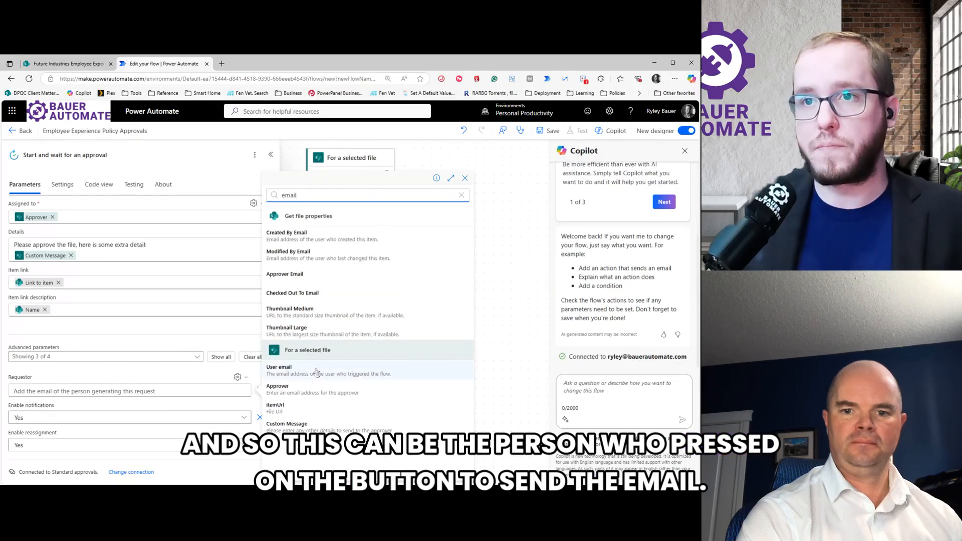
pyautogui.click(281, 373)
pyautogui.click(359, 332)
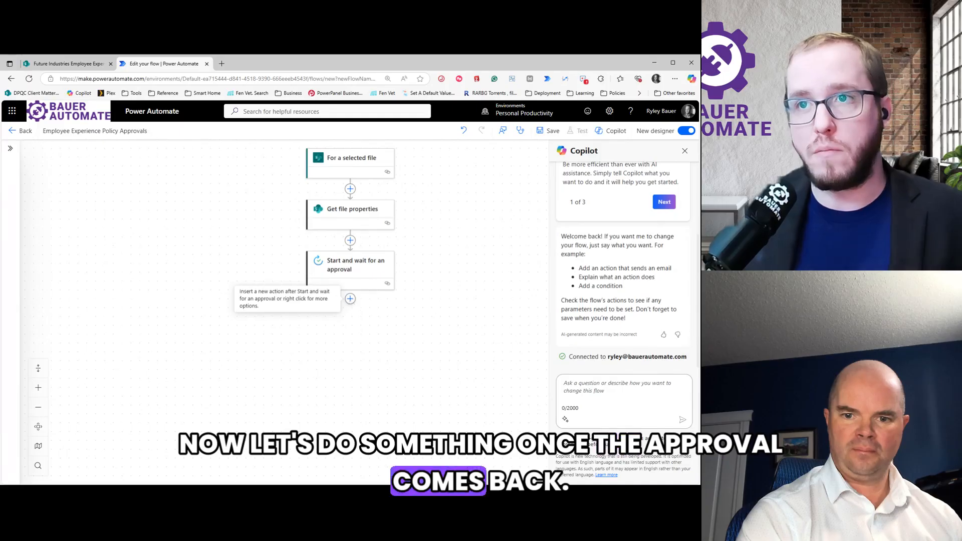
# - Add a Condition after the approval that checks whether the approval's Outcome is equal to "Approve"
pyautogui.click(350, 299)
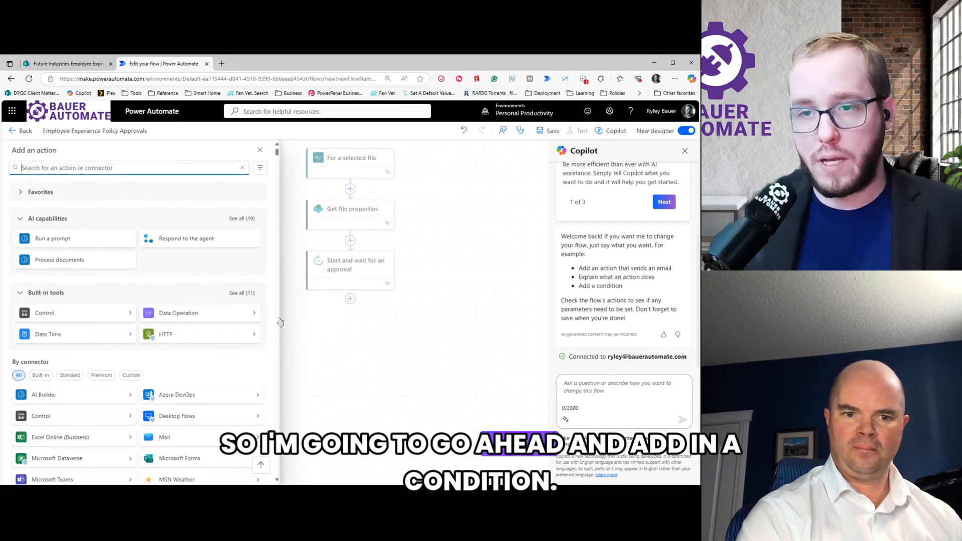
pyautogui.write('condi')
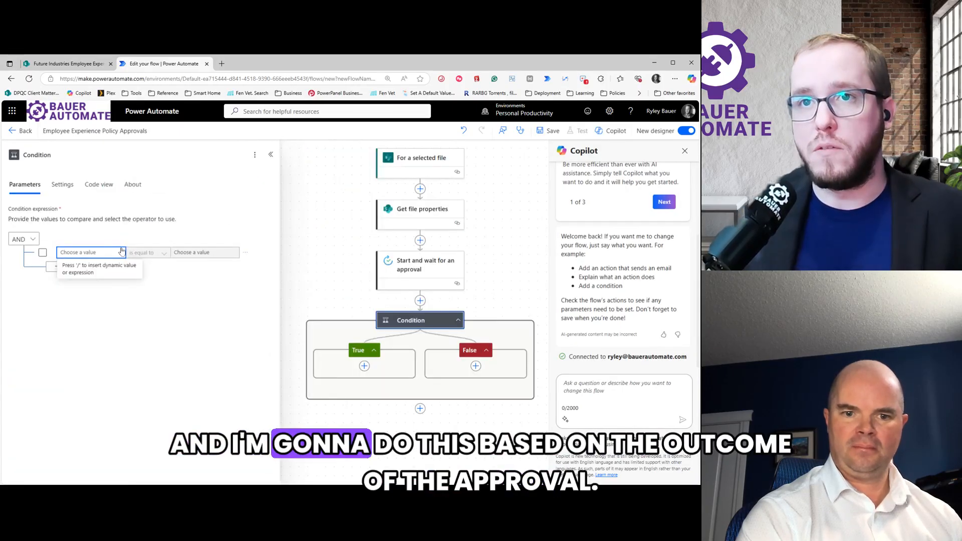
pyautogui.click(125, 246)
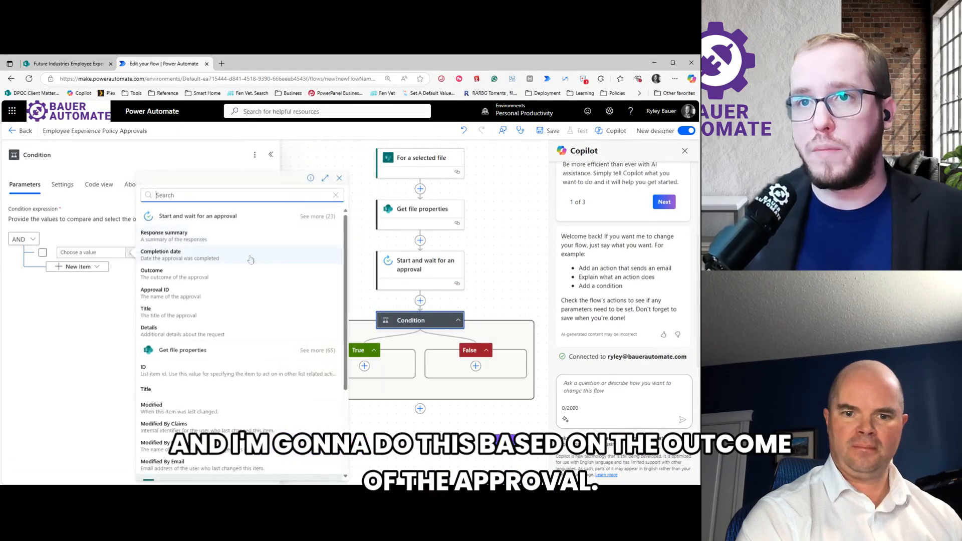
pyautogui.click(164, 274)
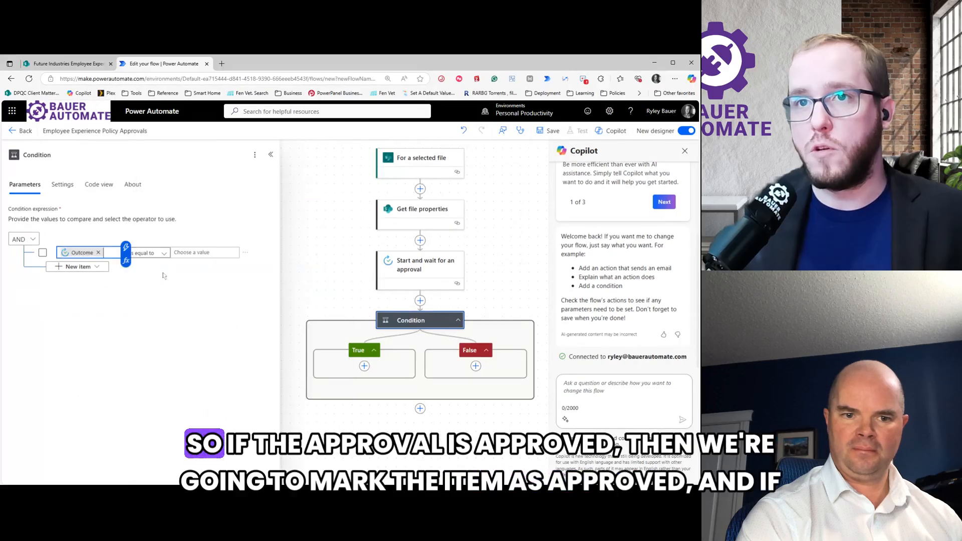
pyautogui.click(207, 252)
pyautogui.write('Approve')
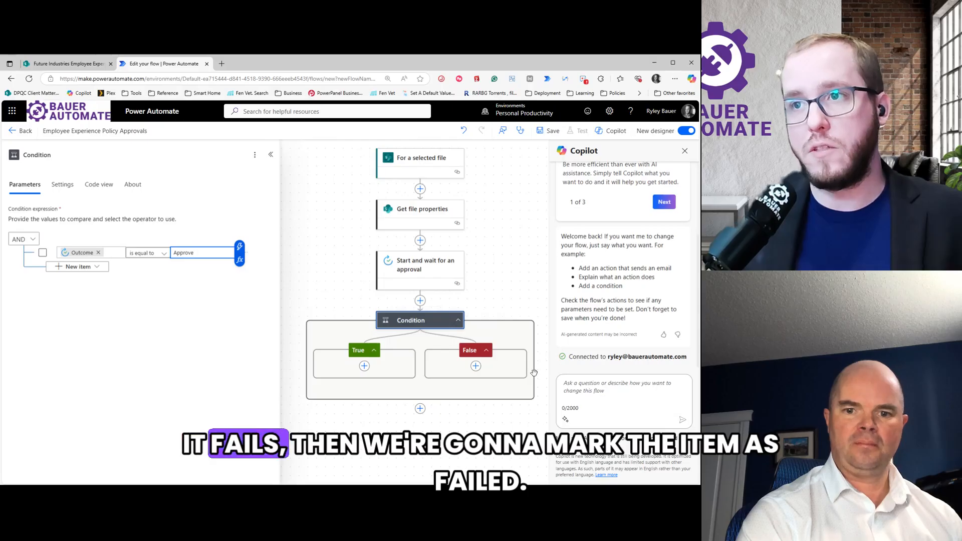
pyautogui.click(365, 367)
pyautogui.write('update ')
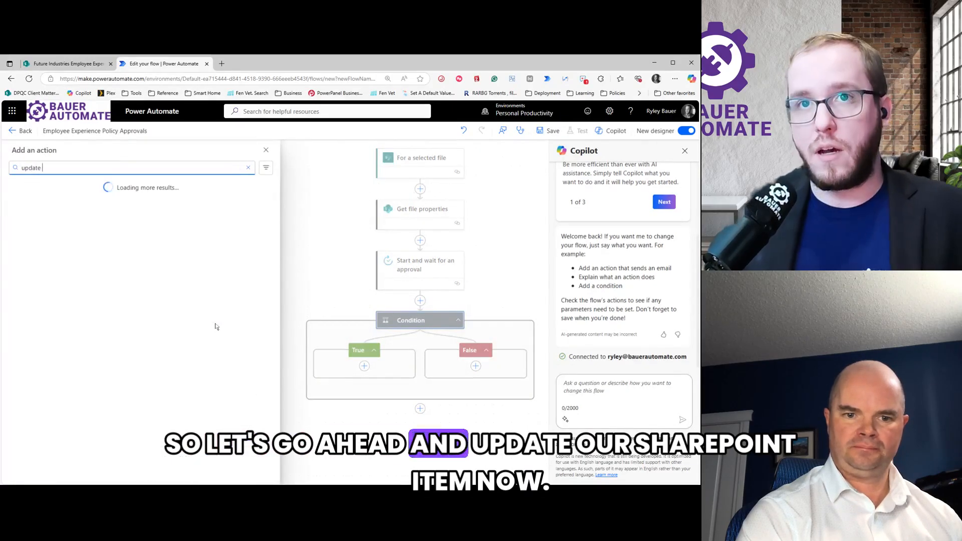
pyautogui.write('item')
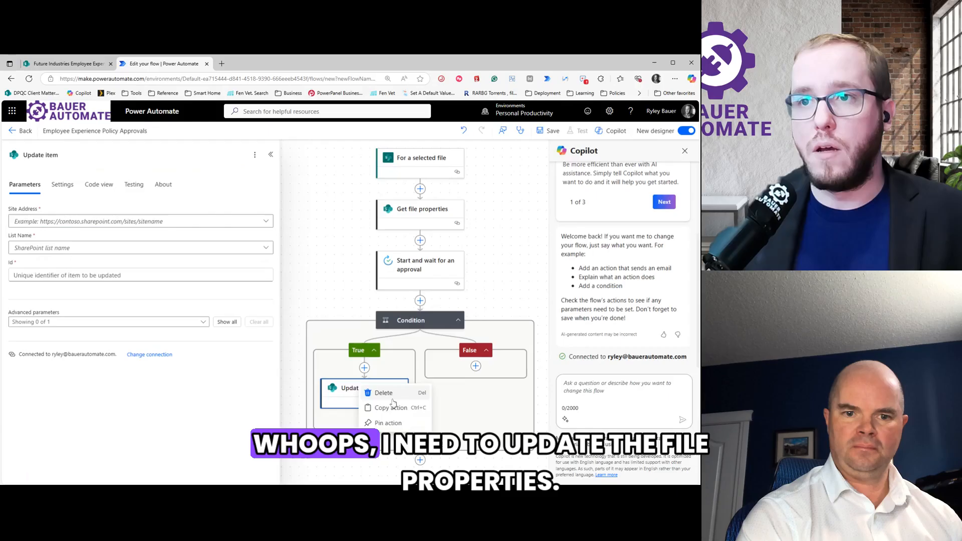
pyautogui.click(360, 393)
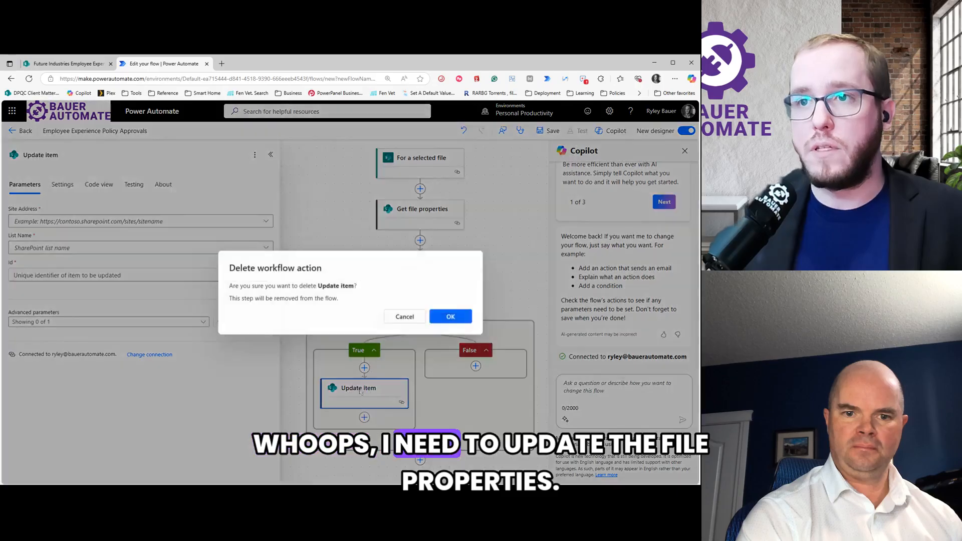
pyautogui.click(450, 317)
# - Add an Update file properties action to the True branch, using the Future Industries Employee Experience site and the Policy library
pyautogui.click(364, 366)
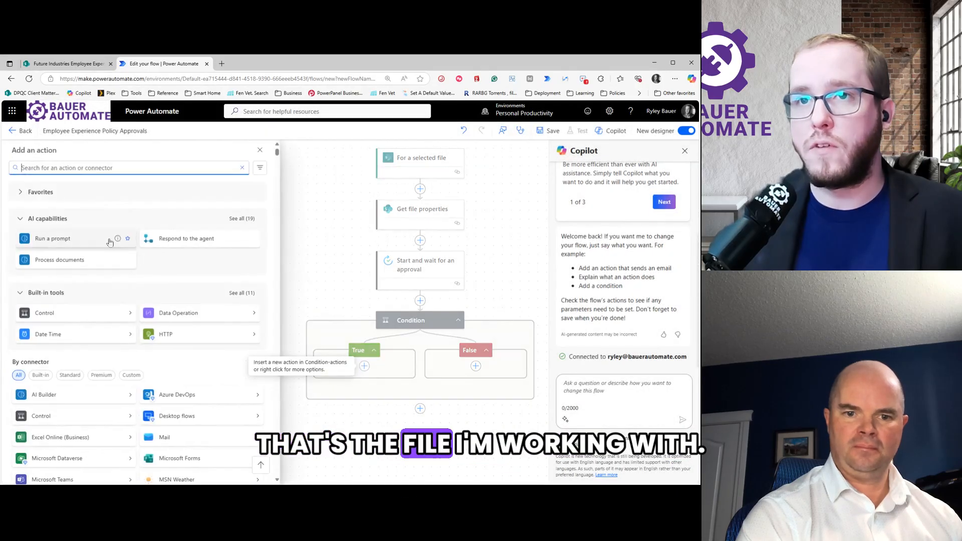
pyautogui.write('update file')
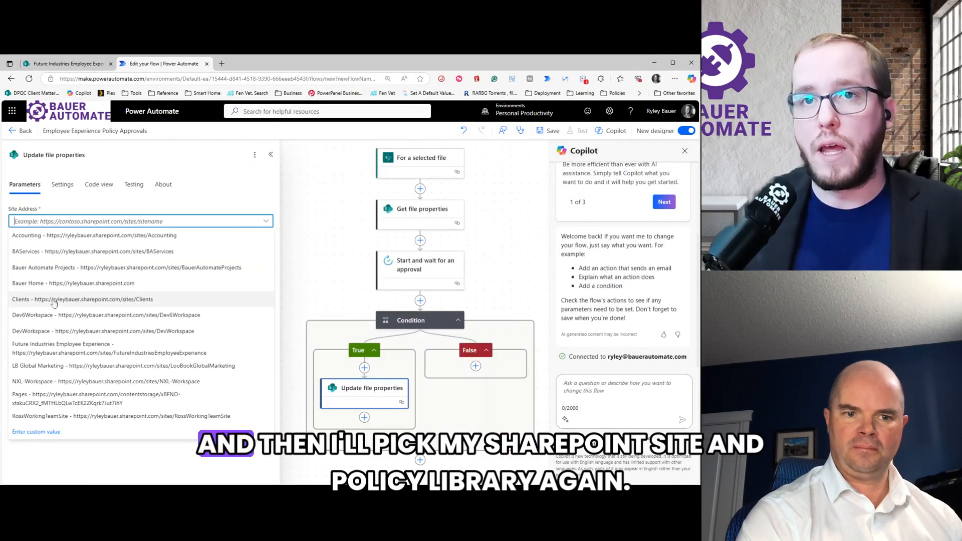
pyautogui.click(60, 348)
pyautogui.click(40, 248)
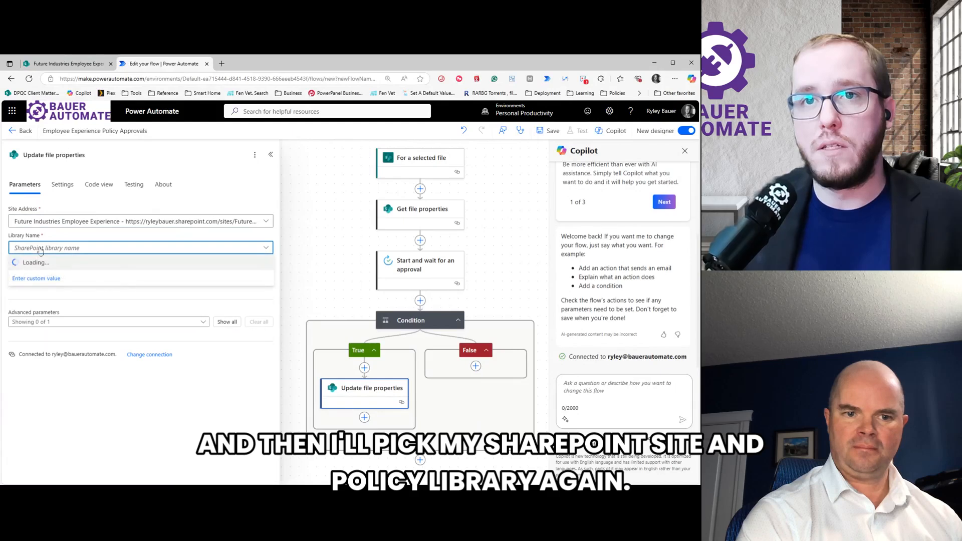
pyautogui.write('Policy')
pyautogui.click(29, 277)
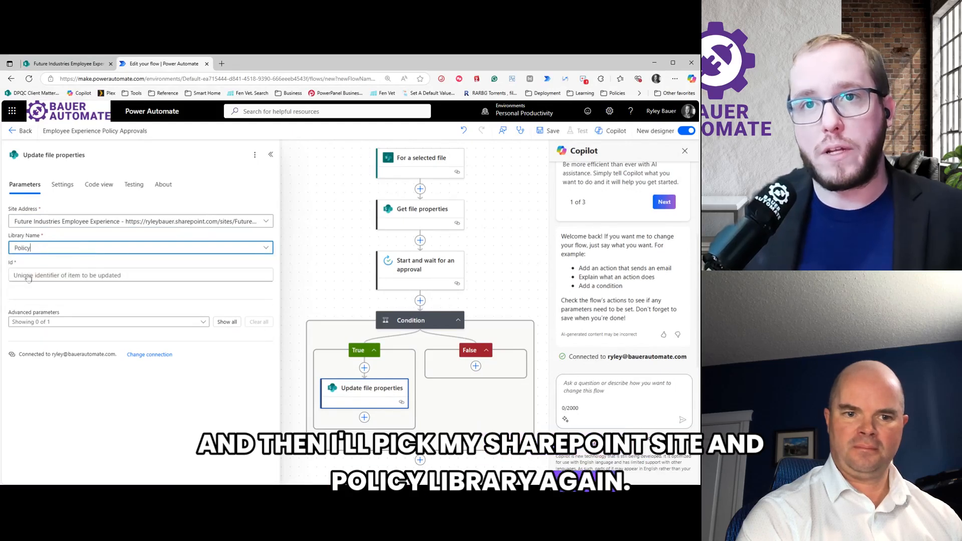
# - Set the Id of the Update file properties action to the trigger's dynamic ID value
pyautogui.click(28, 276)
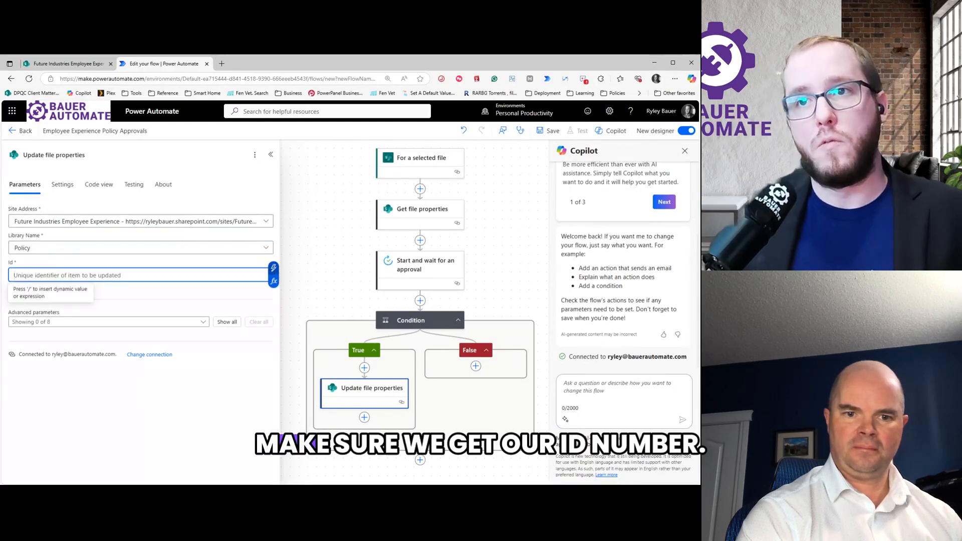
pyautogui.click(274, 268)
pyautogui.click(310, 283)
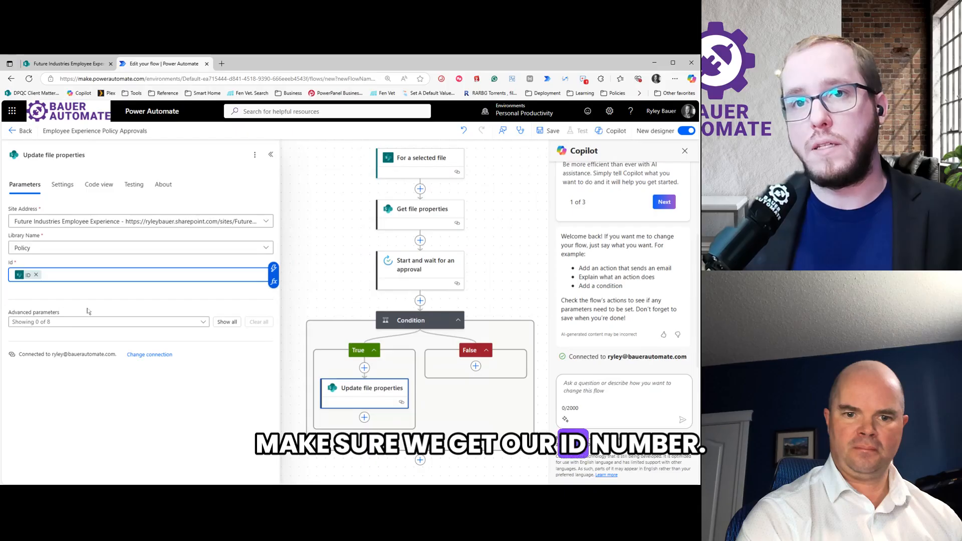
# - Show all advanced parameters of Update file properties, setting Approval Status Value to Approved and Approval Date to the approval's Completion date
pyautogui.click(227, 322)
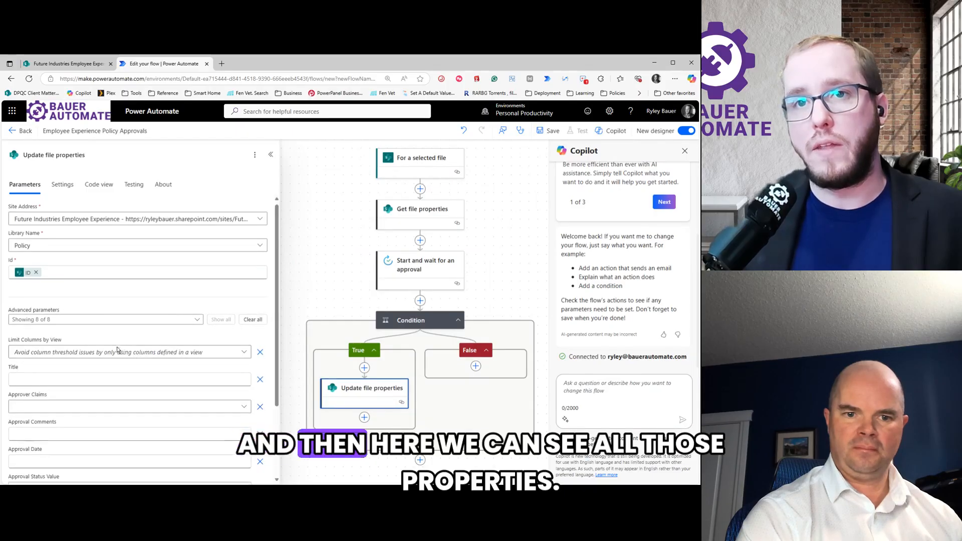
pyautogui.scroll(-2, 100, 335)
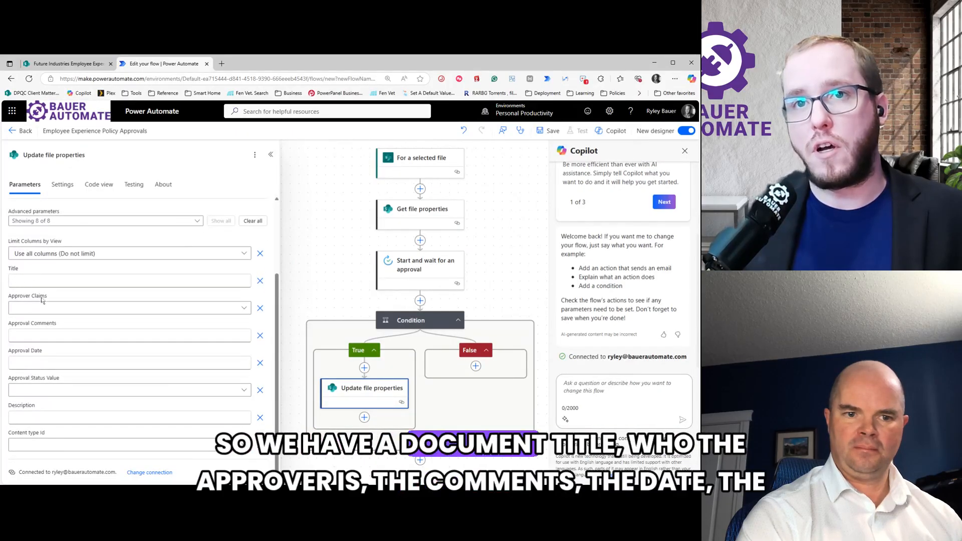
pyautogui.click(37, 391)
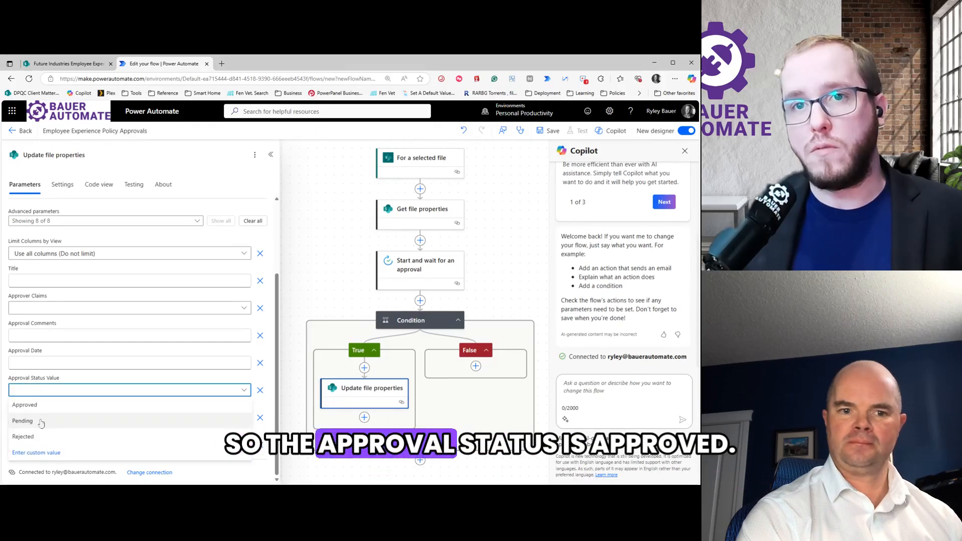
pyautogui.click(43, 406)
pyautogui.click(144, 364)
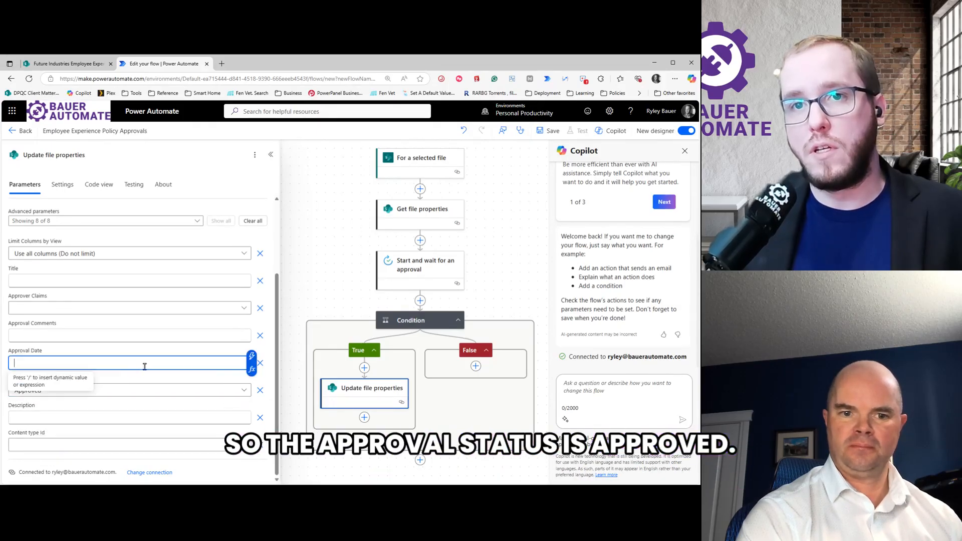
pyautogui.press('/')
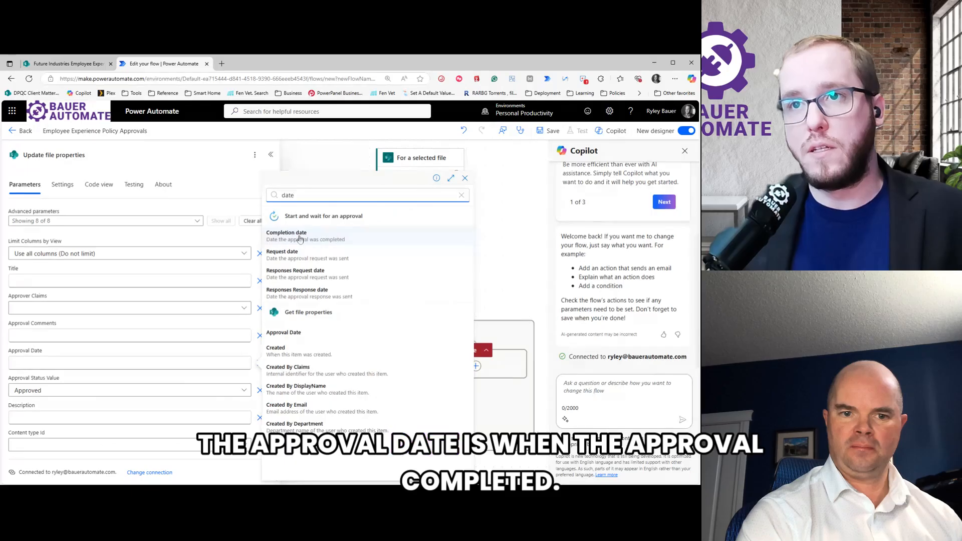
pyautogui.click(283, 255)
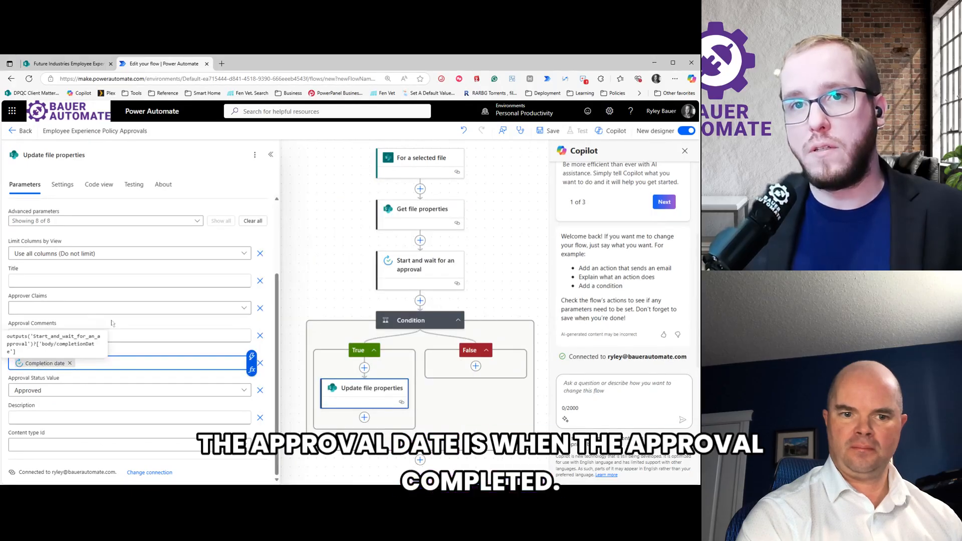
# - Set the Approver Claims of Update file properties to the approval's Responses Approver email
pyautogui.click(54, 308)
pyautogui.click(279, 473)
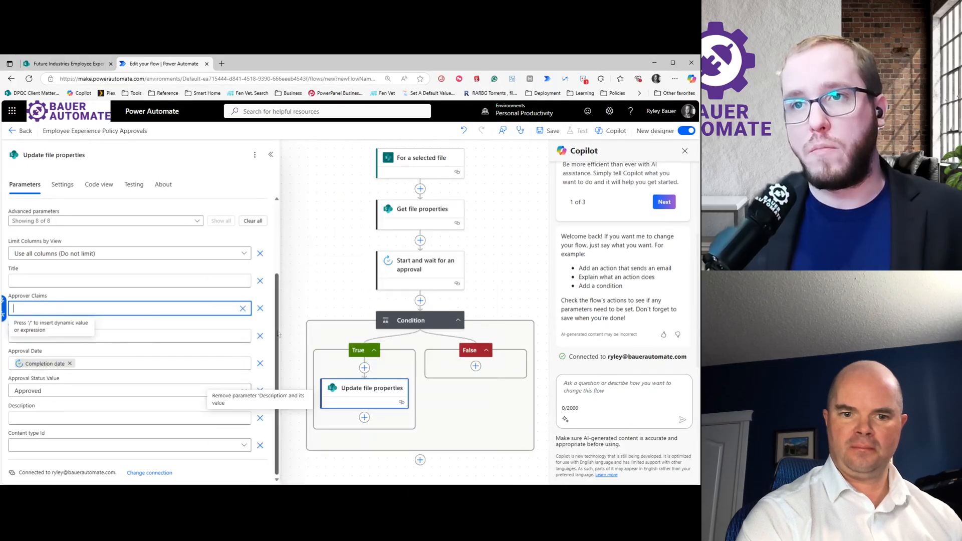
pyautogui.write('/')
pyautogui.press('Return')
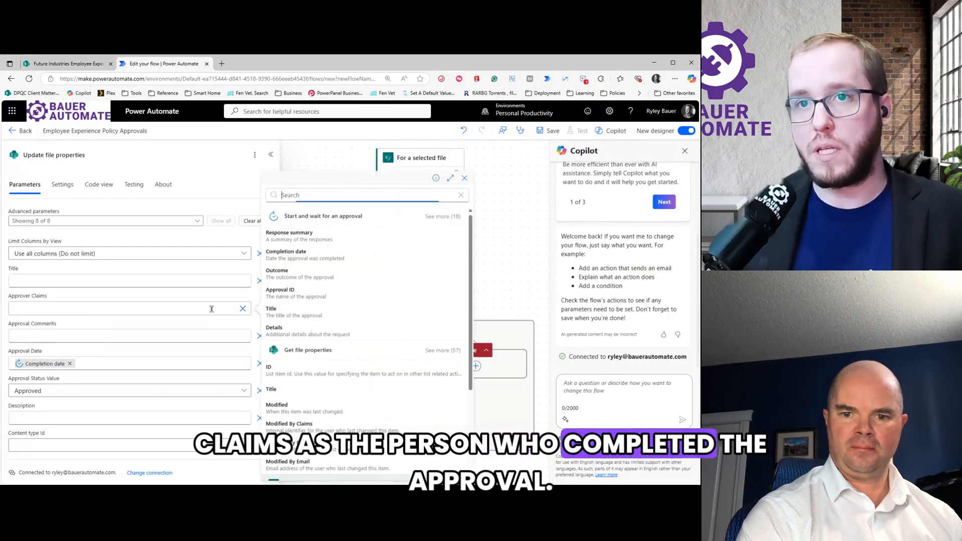
pyautogui.write('approver')
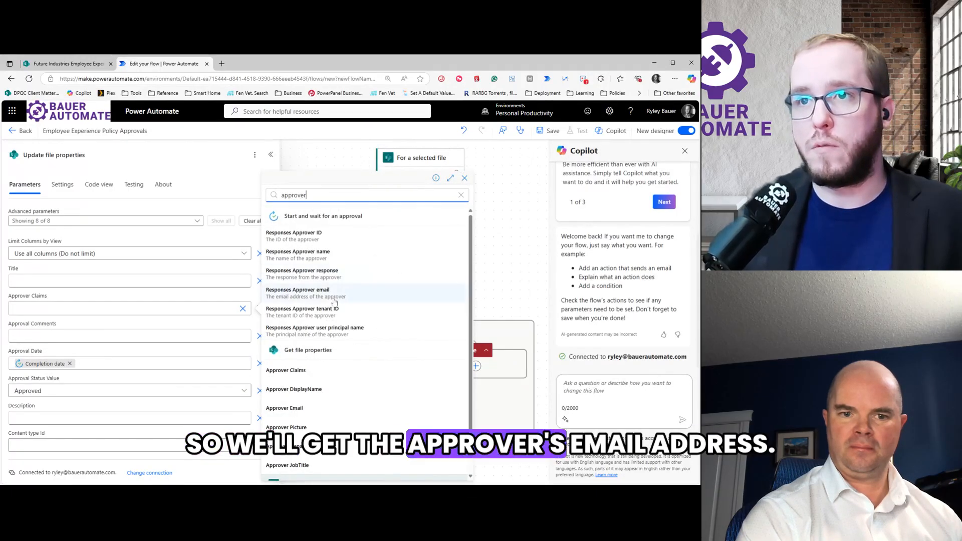
pyautogui.click(320, 293)
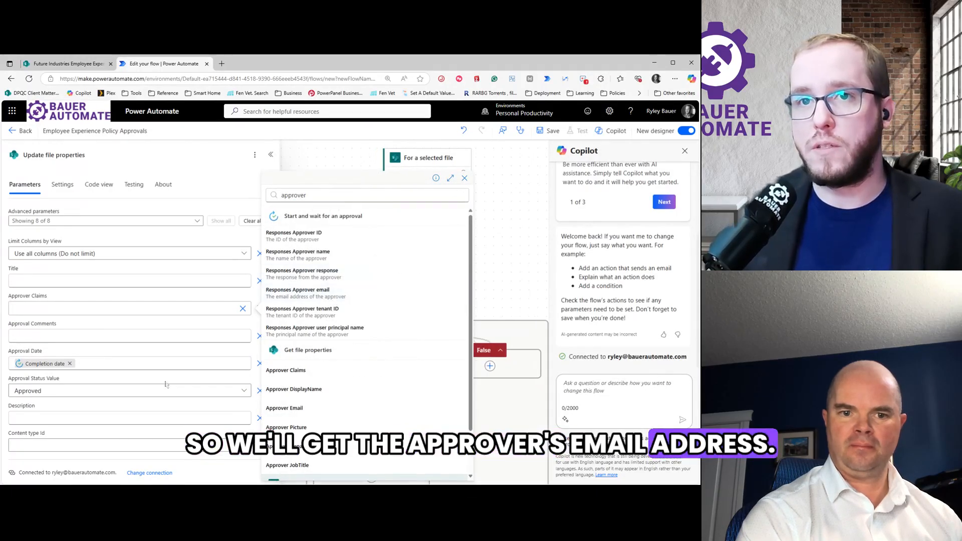
# - Set the Approval Comments of Update file properties to the approval's Responses Comments
pyautogui.click(69, 337)
pyautogui.write('/')
pyautogui.press('Return')
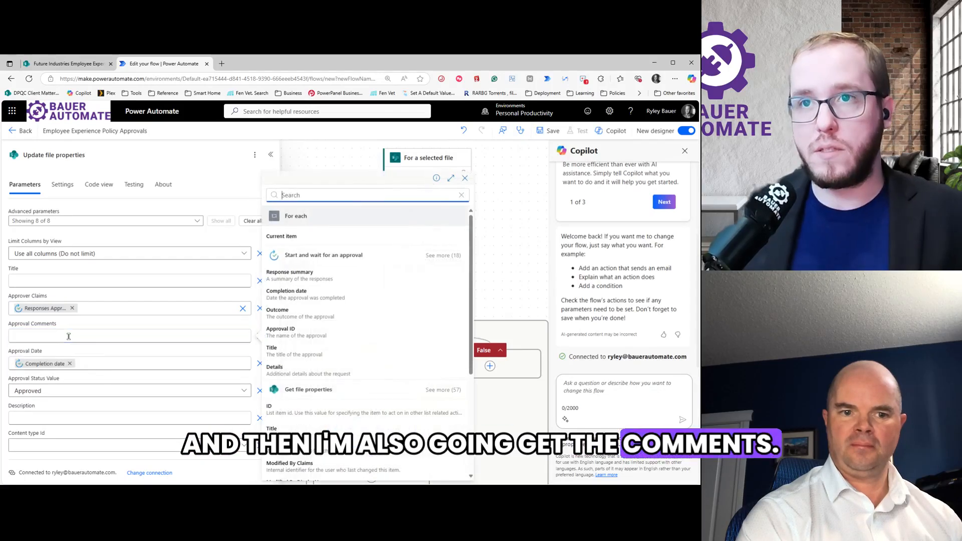
pyautogui.write('commen')
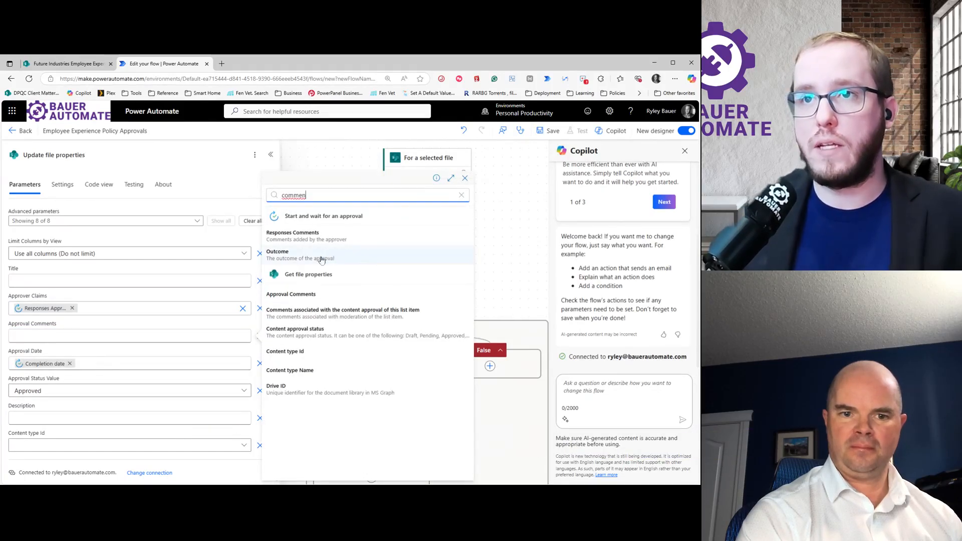
pyautogui.click(321, 236)
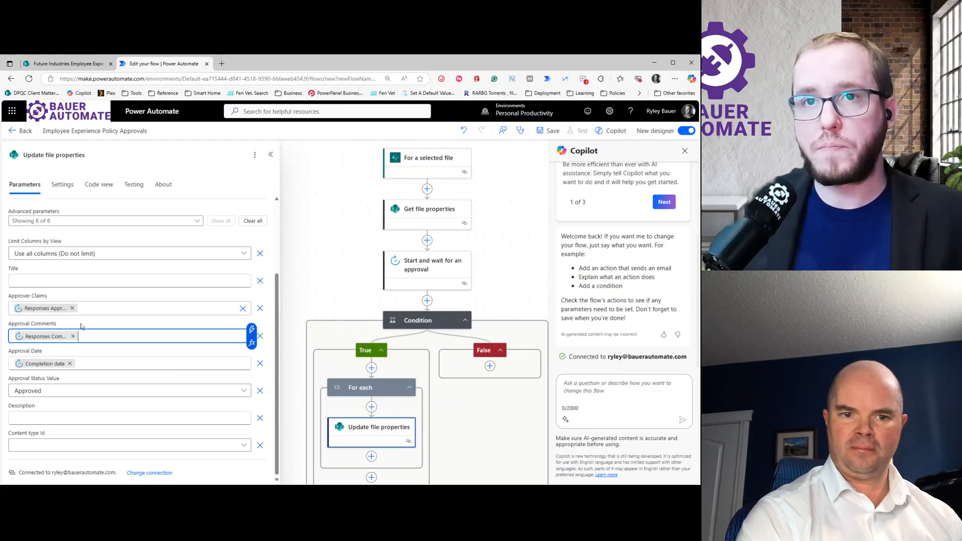
# - Remove the unused Title, Description, Content type Id and Limit Columns by View parameters from Update file properties
pyautogui.click(233, 281)
pyautogui.click(260, 282)
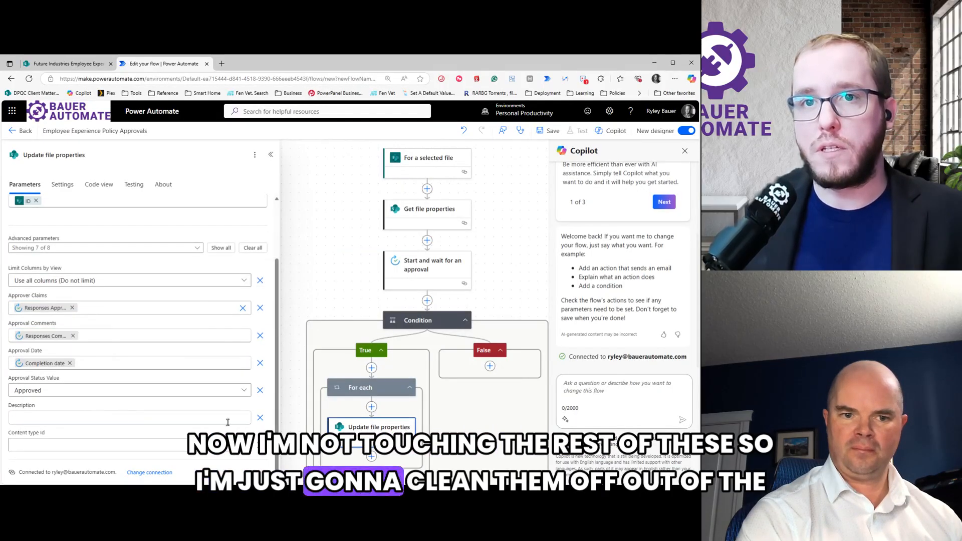
pyautogui.click(260, 419)
pyautogui.click(261, 446)
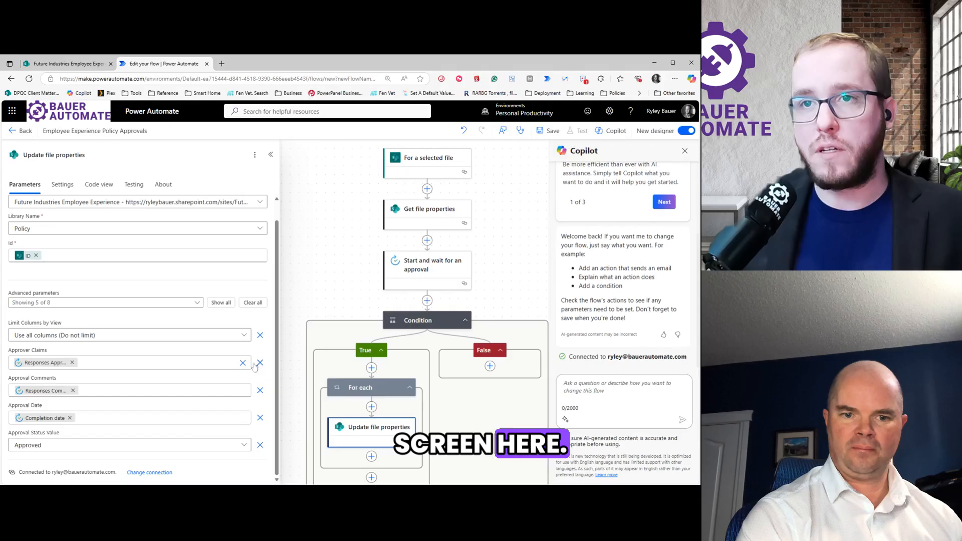
pyautogui.click(260, 335)
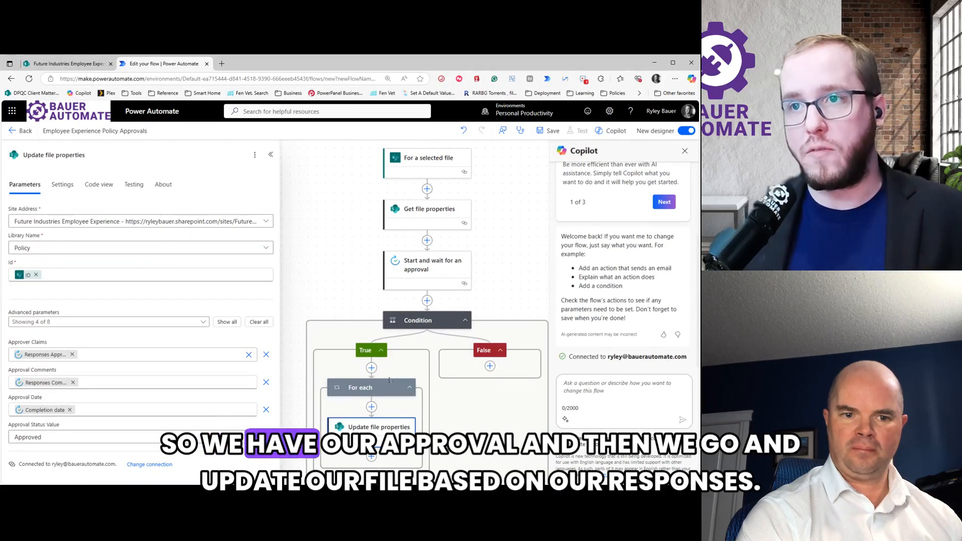
# - Copy the True branch's For each loop into the False branch and set the copied update action's Approval Status Value to Rejected
pyautogui.scroll(-1, 390, 381)
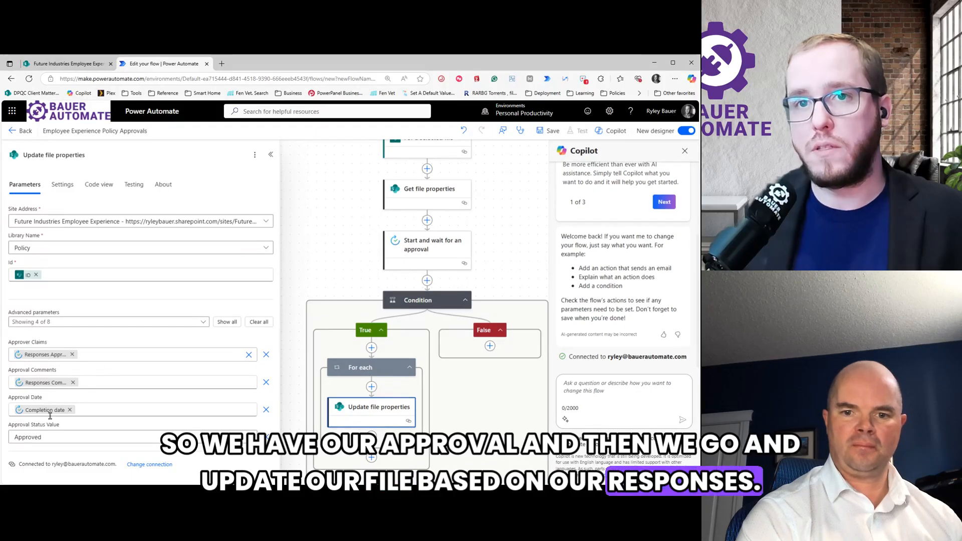
pyautogui.rightClick(373, 372)
pyautogui.click(408, 392)
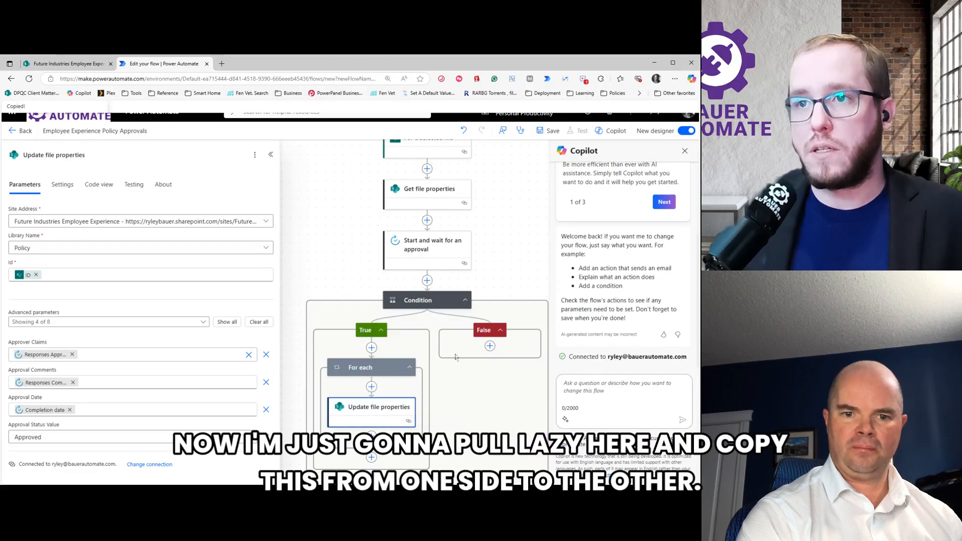
pyautogui.click(490, 346)
pyautogui.click(518, 346)
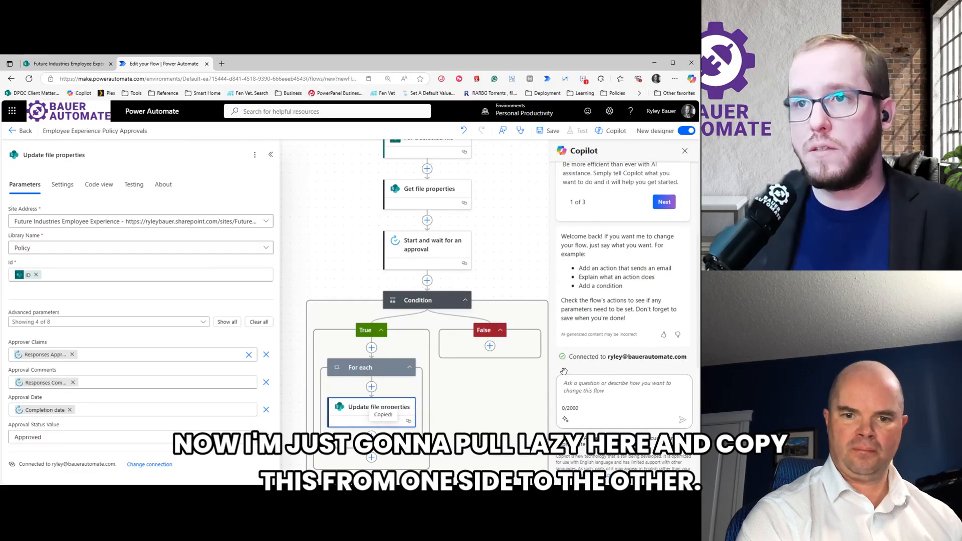
pyautogui.click(526, 421)
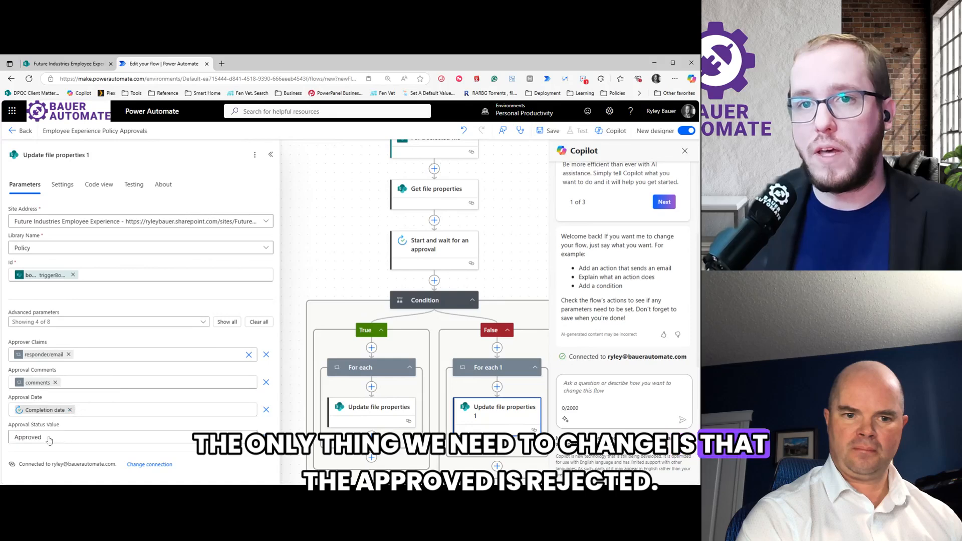
pyautogui.doubleClick(28, 437)
pyautogui.write('Rejected')
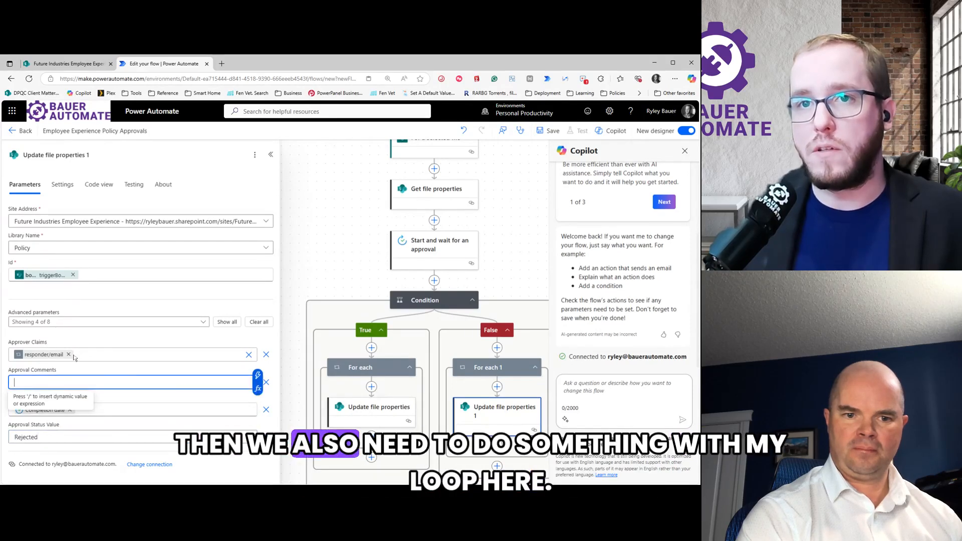
# - Rebuild the False branch's loop around Update file properties 1, reassigning Approver Claims and Approval Comments to the approval's approver email and comments
pyautogui.click(69, 355)
pyautogui.moveTo(497, 412); pyautogui.dragTo(497, 348)
pyautogui.click(496, 428)
pyautogui.press('Delete')
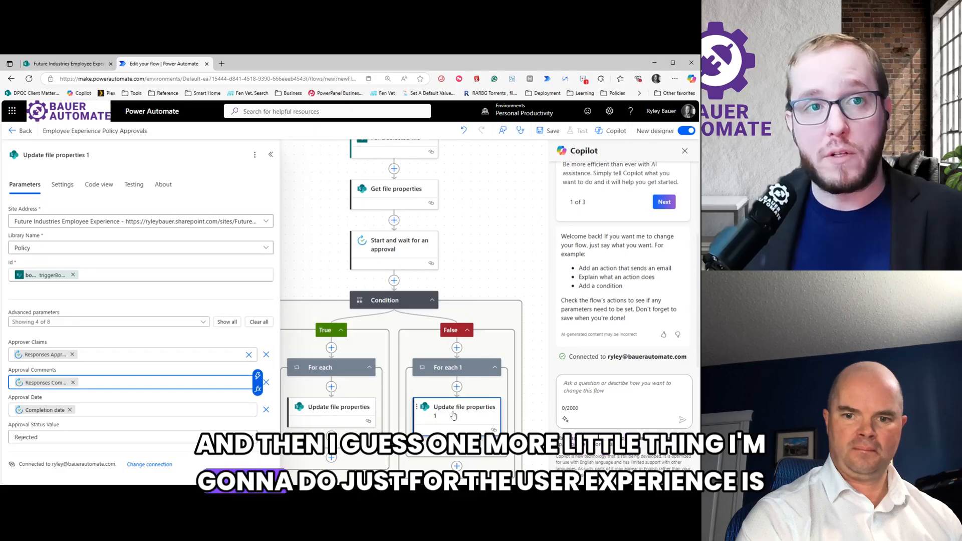
# - Paste a copy of Update file properties 1 between Get file properties and Start and wait for an approval
pyautogui.click(394, 221)
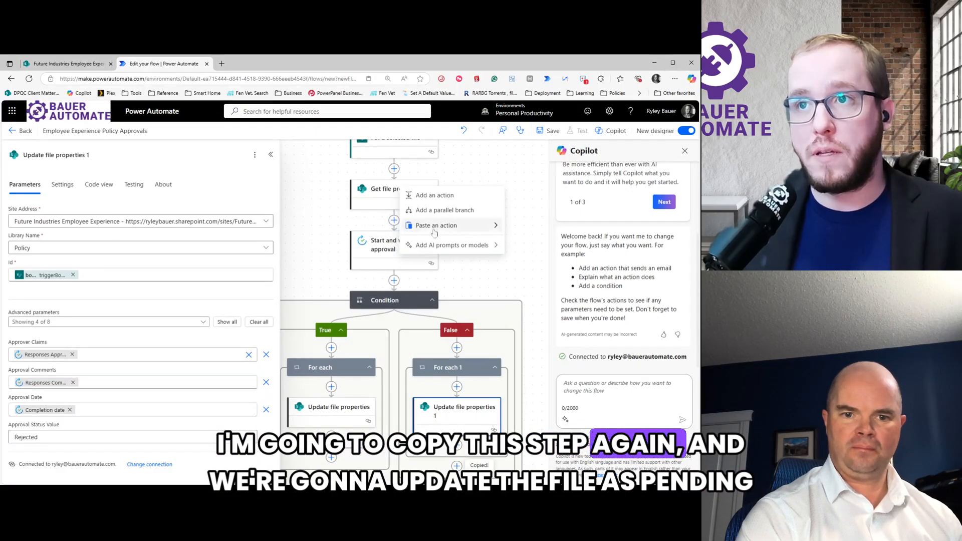
pyautogui.moveTo(435, 232)
pyautogui.click(528, 228)
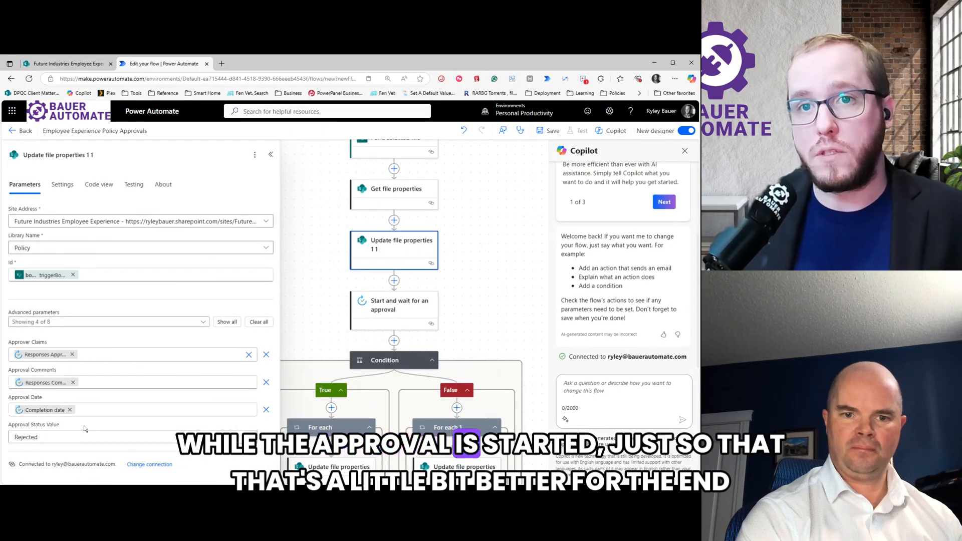
# - Set the pasted action's Approval Status Value to Pending and remove its Approval Date, Approval Comments and Approver Claims parameters
pyautogui.click(30, 437)
pyautogui.click(30, 396)
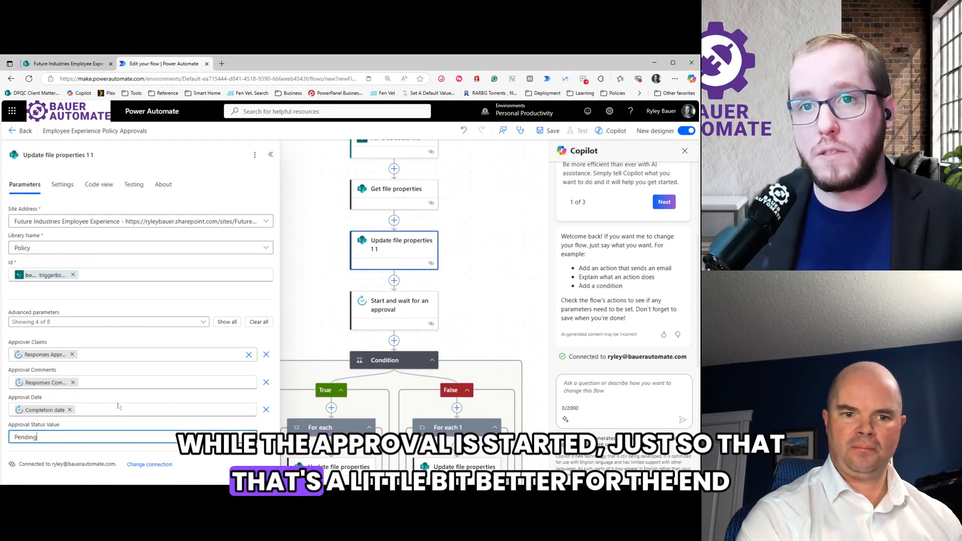
pyautogui.click(267, 410)
pyautogui.click(266, 383)
pyautogui.click(266, 355)
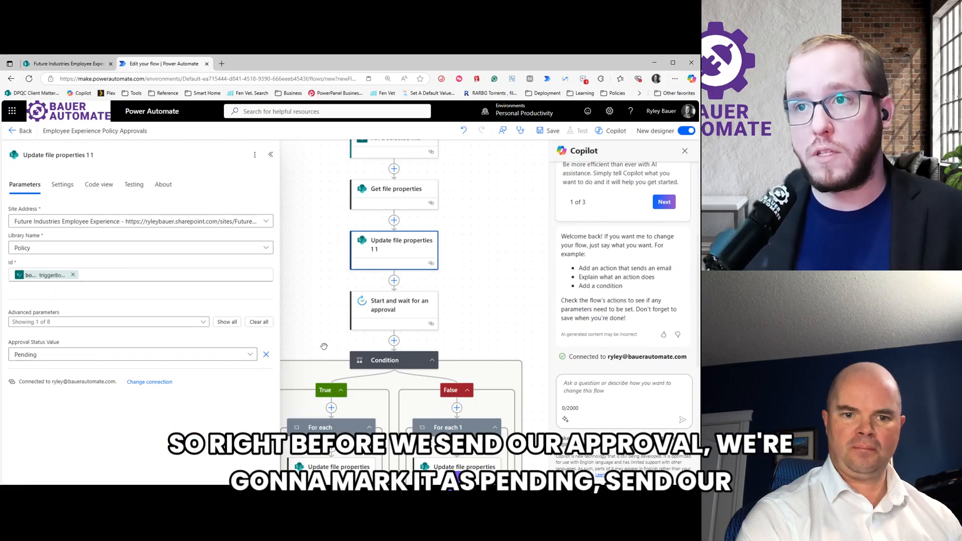
# - Save the flow and return to its details page, dismissing the ready notice
pyautogui.scroll(-3, 324, 346)
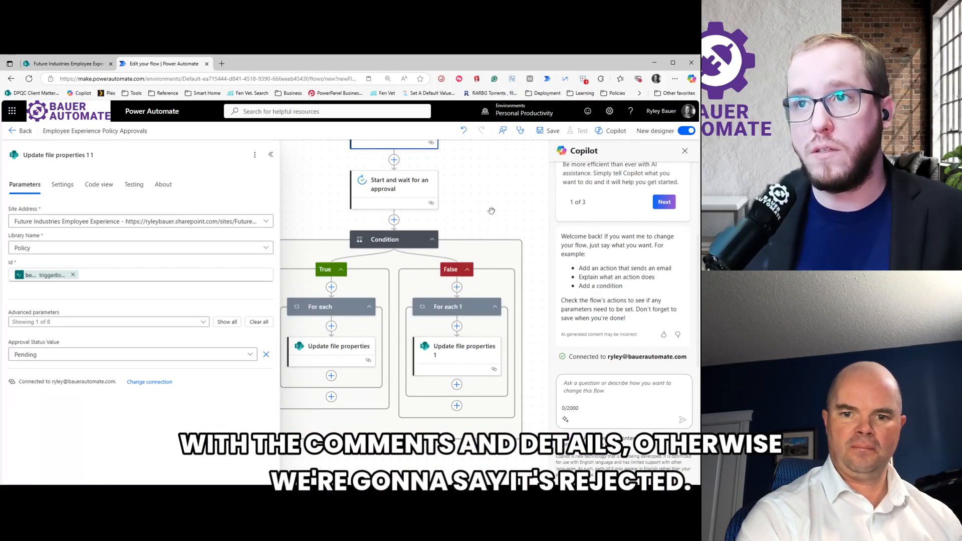
pyautogui.click(550, 135)
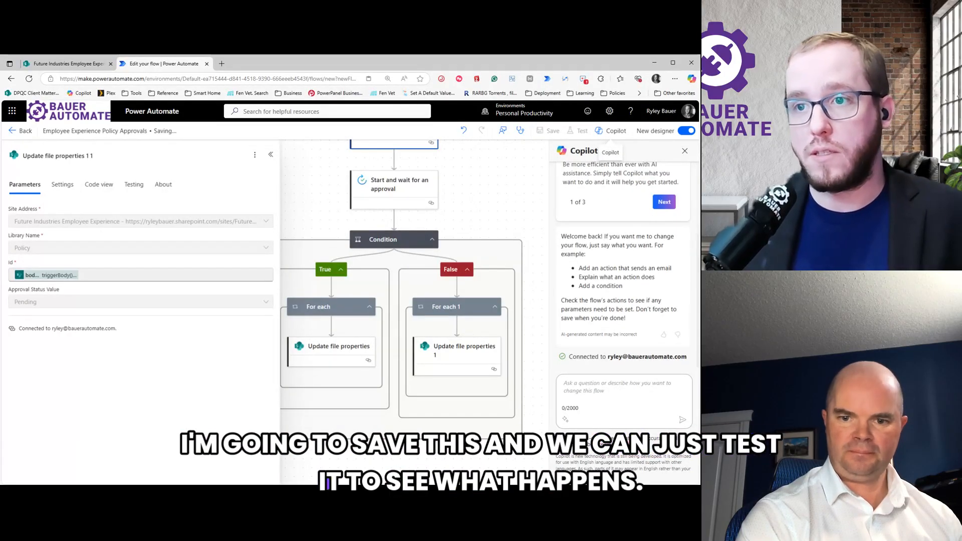
pyautogui.click(326, 204)
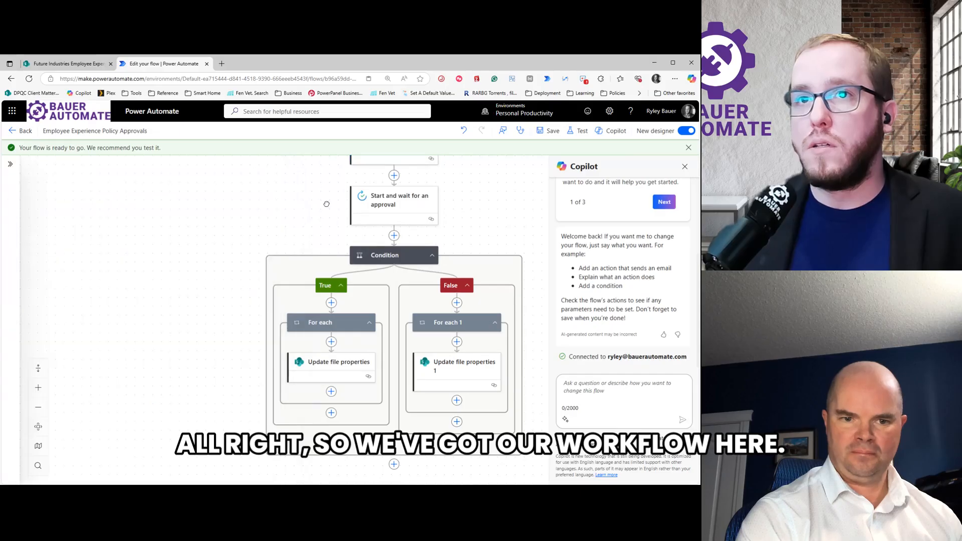
pyautogui.click(22, 131)
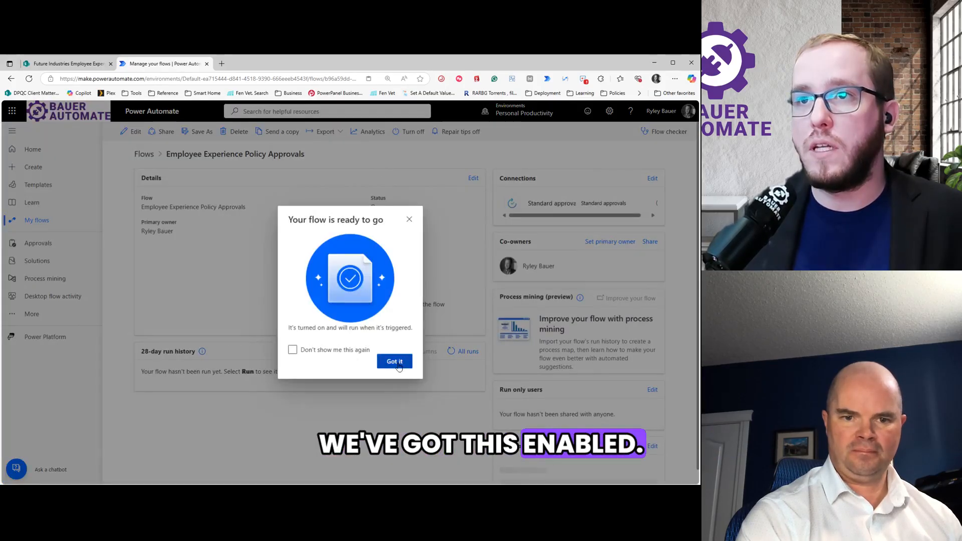
pyautogui.click(398, 362)
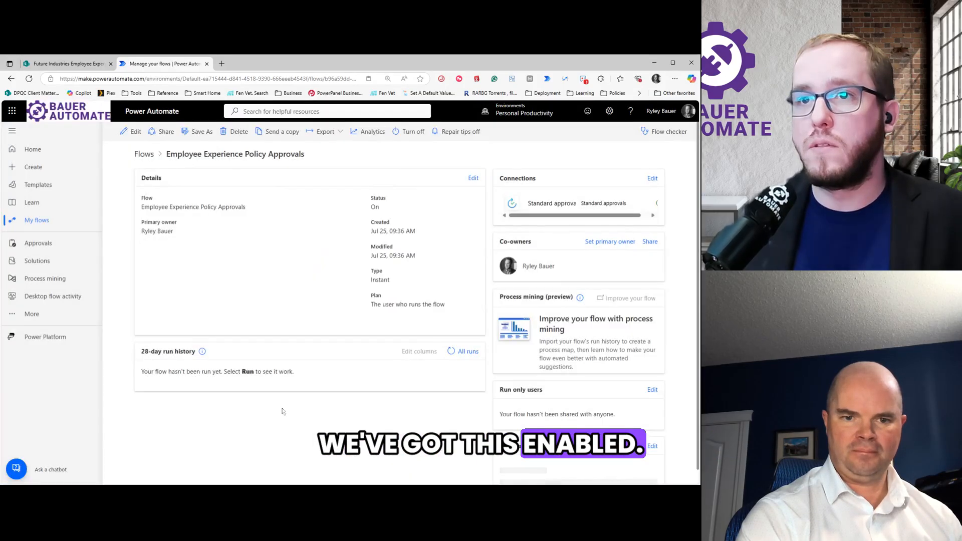
# - Switch to the SharePoint Policy library and start the Employee Experience Policy Approvals flow on Webinar Buffer Slot.docx, accepting the listed connections
pyautogui.click(69, 64)
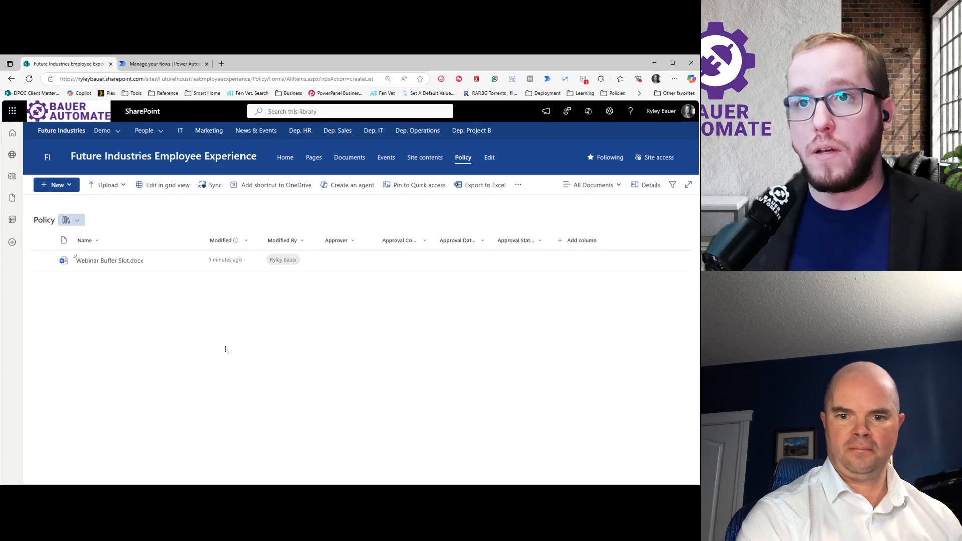
pyautogui.click(181, 261)
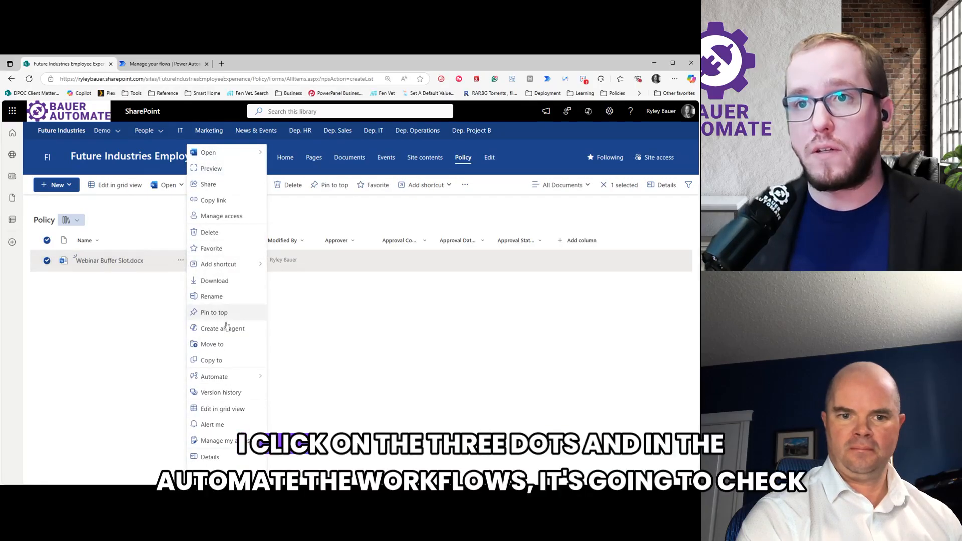
pyautogui.moveTo(221, 376)
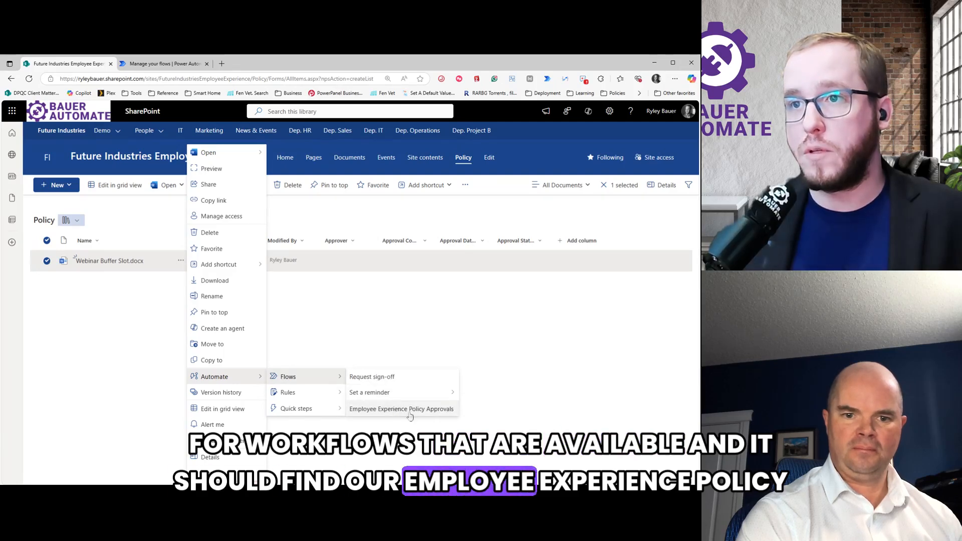
pyautogui.click(417, 414)
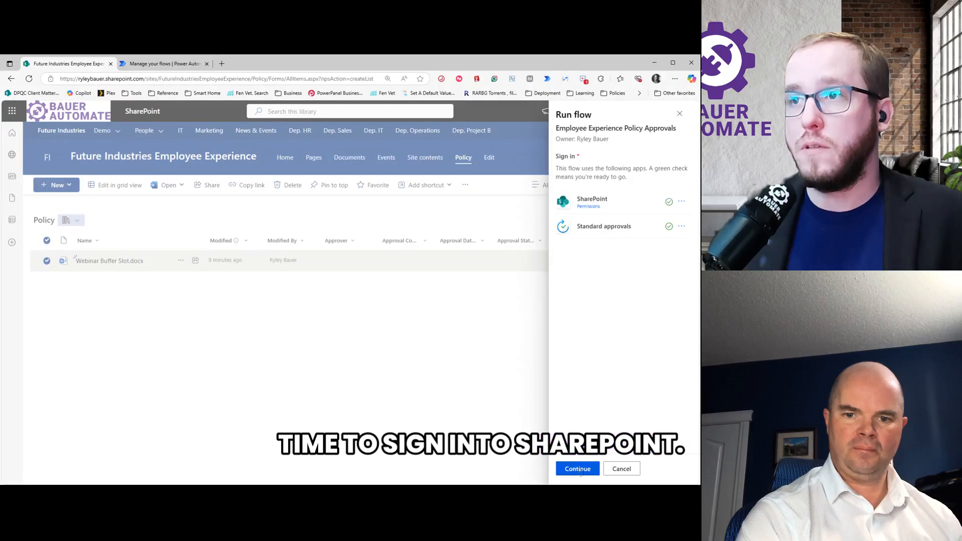
pyautogui.click(578, 471)
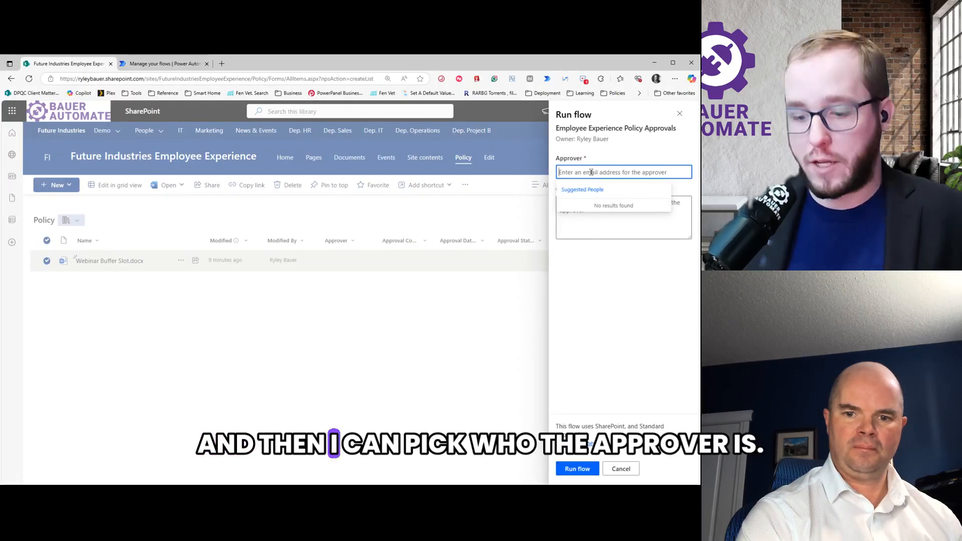
# - Choose the flow owner as Approver and enter the custom message "Please review this webinar policy before the session"
pyautogui.write("Ryley's Office")
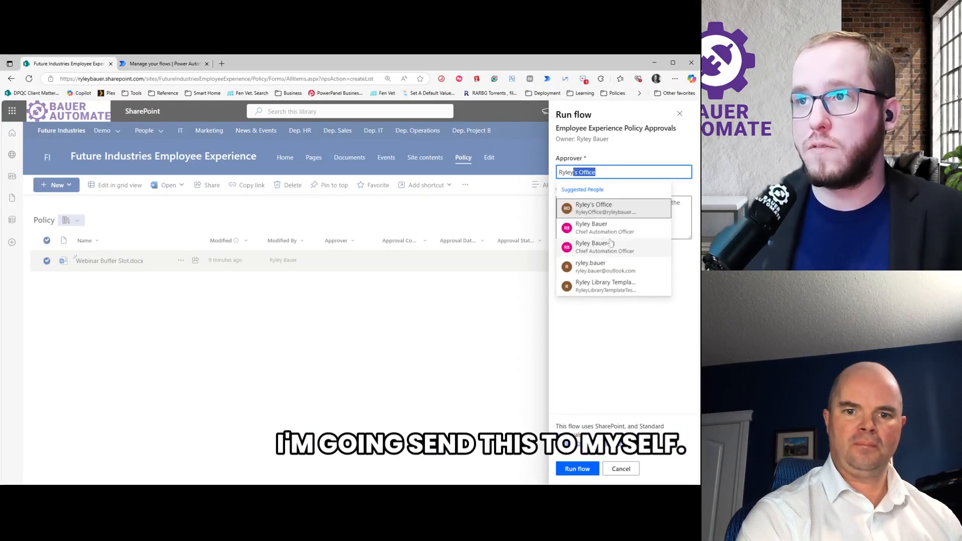
pyautogui.click(614, 225)
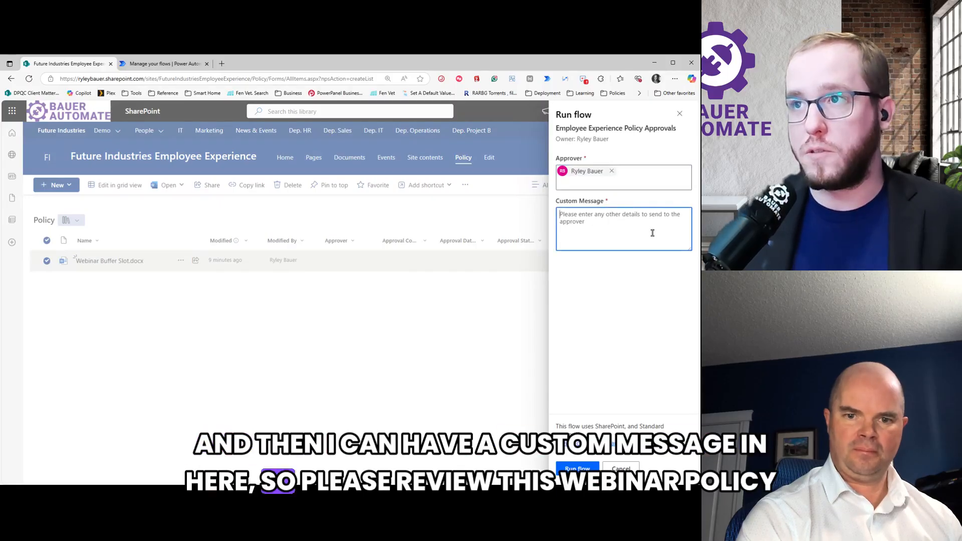
pyautogui.write('Please review this webinar p')
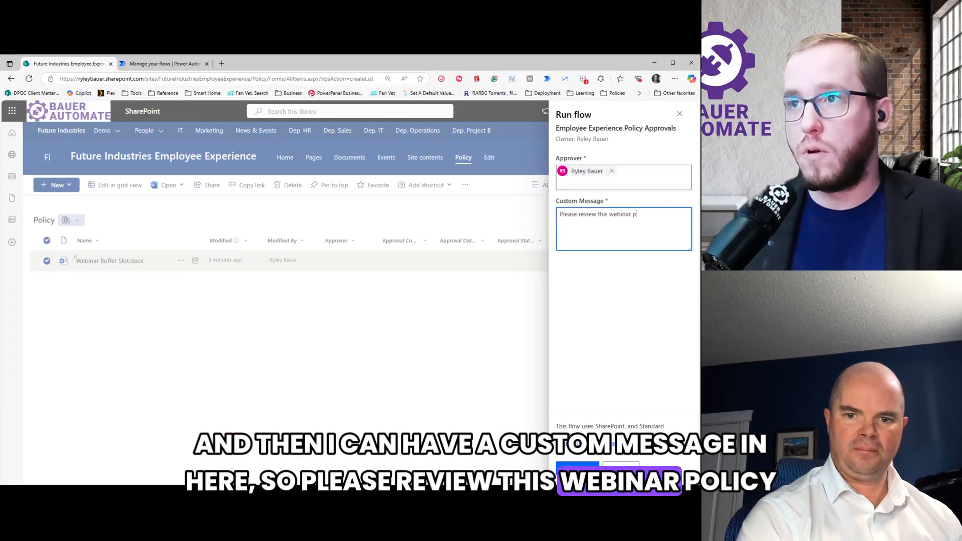
pyautogui.write('olicy before ht')
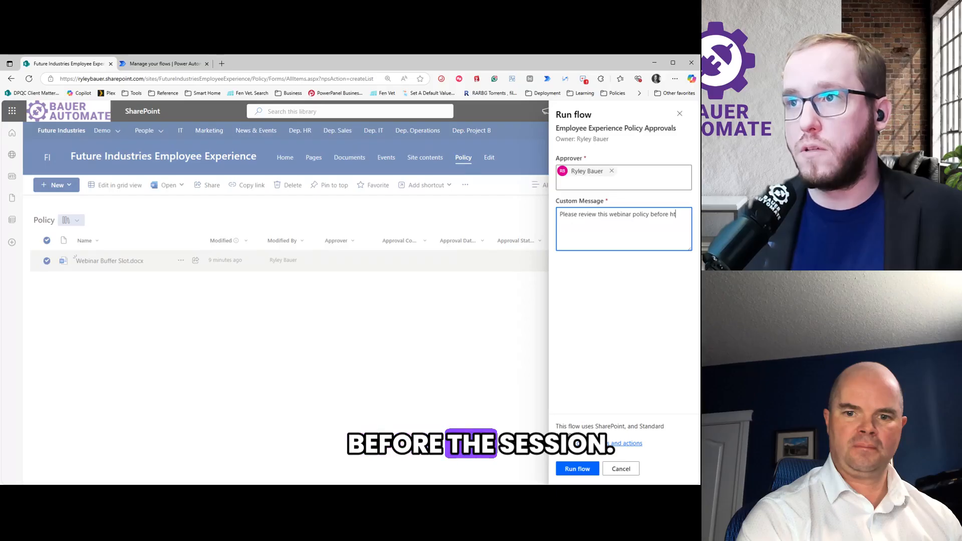
pyautogui.press('BackSpace')
pyautogui.press('BackSpace')
pyautogui.write('the session')
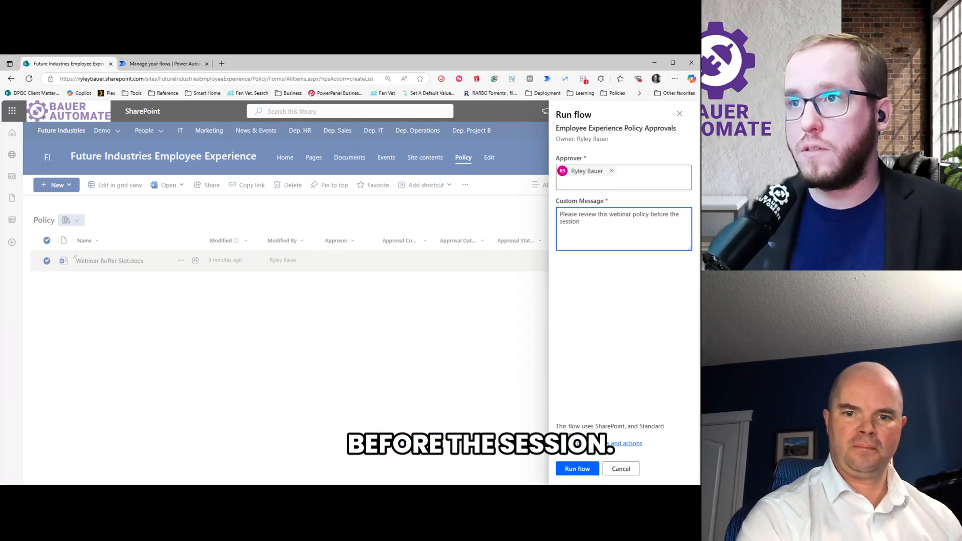
# - Finish the custom message with an exclamation mark and run the flow on Webinar Buffer Slot.docx
pyautogui.write('!')
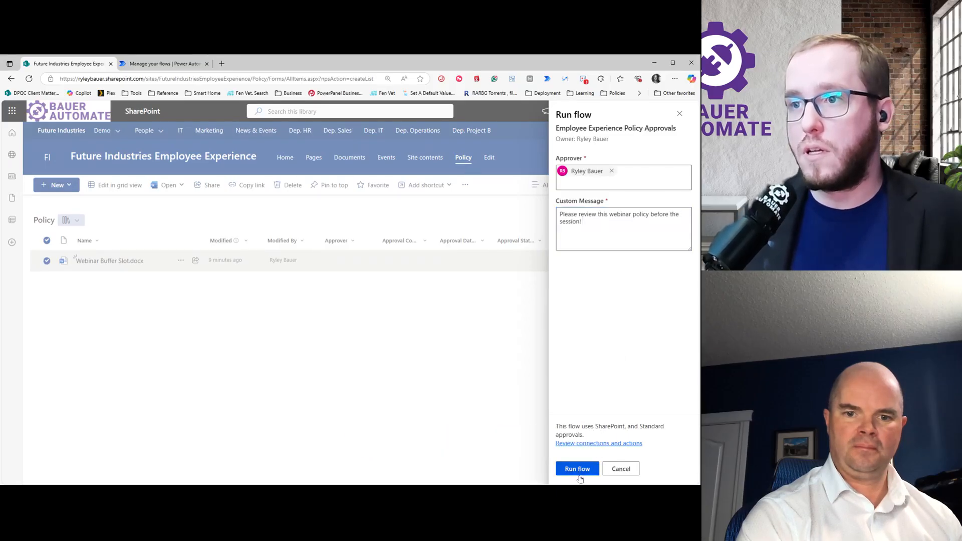
pyautogui.click(579, 476)
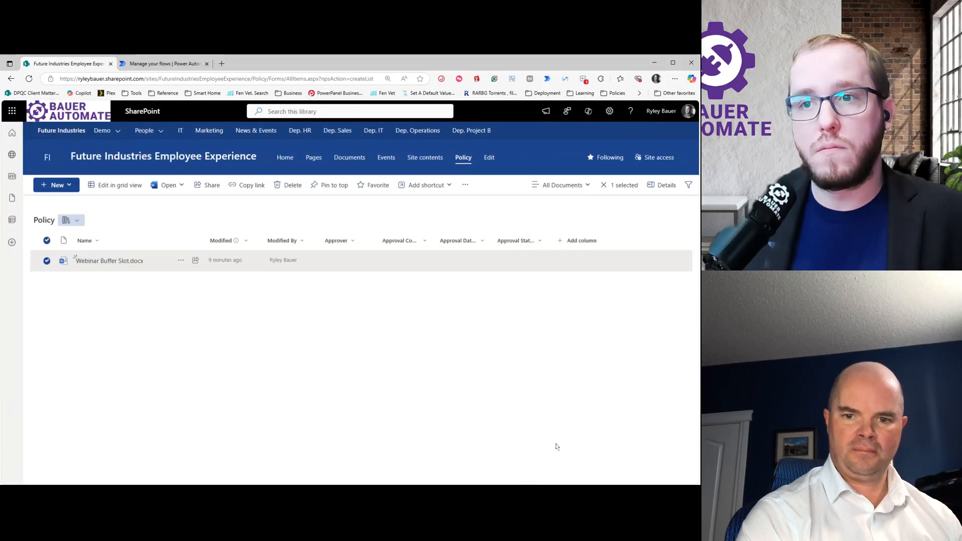
pyautogui.hotkey('alt', 'Tab')
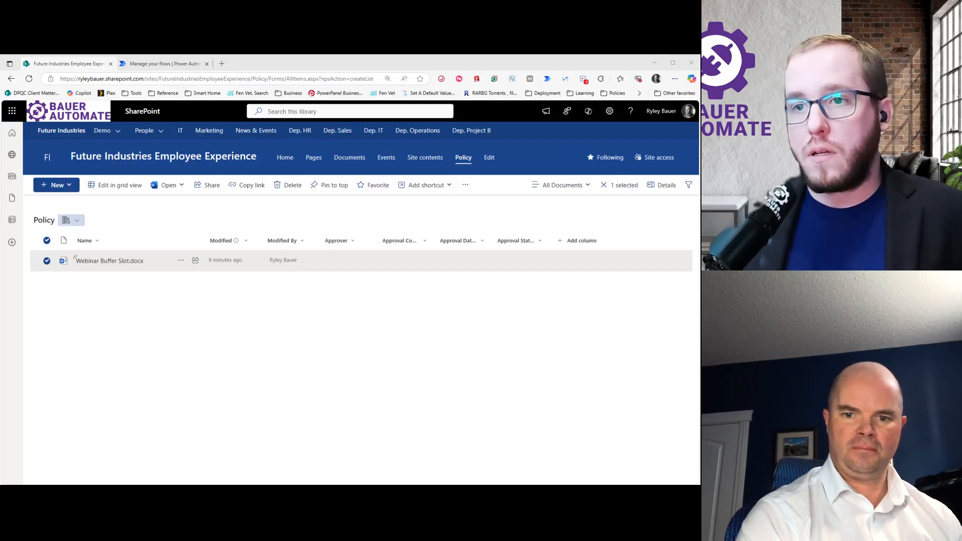
# - Switch to Power Automate, open the flow's current run and inspect the Update file properties 1 1 and Start and wait for an approval actions
pyautogui.click(165, 64)
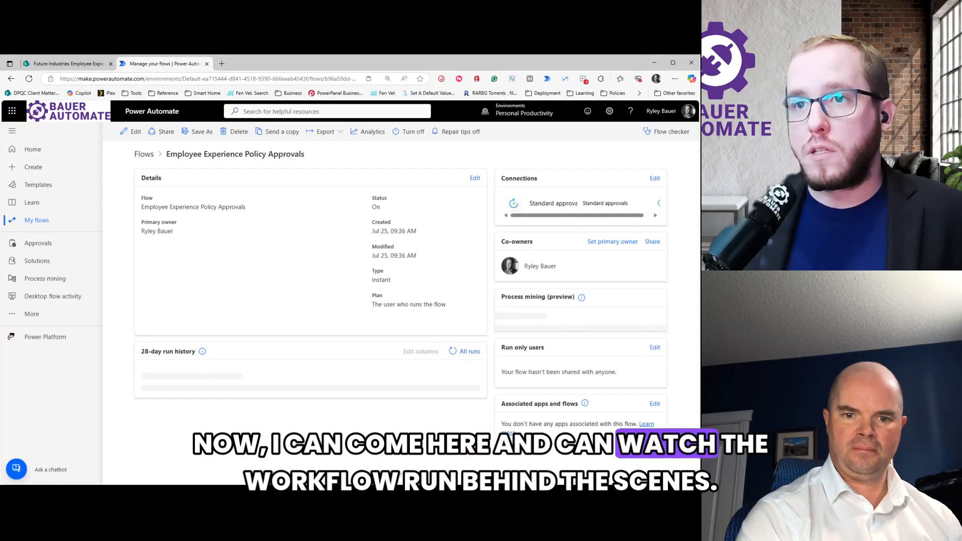
pyautogui.click(172, 400)
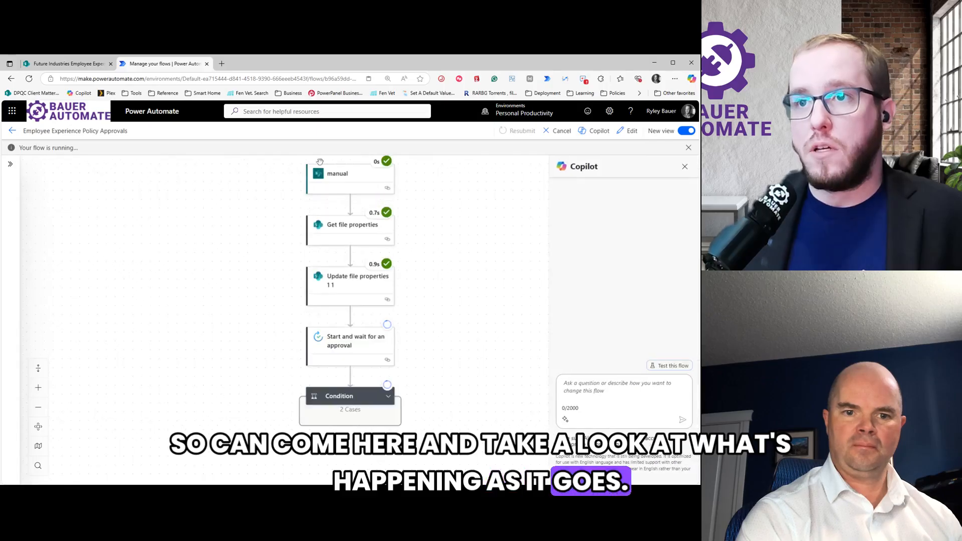
pyautogui.click(347, 291)
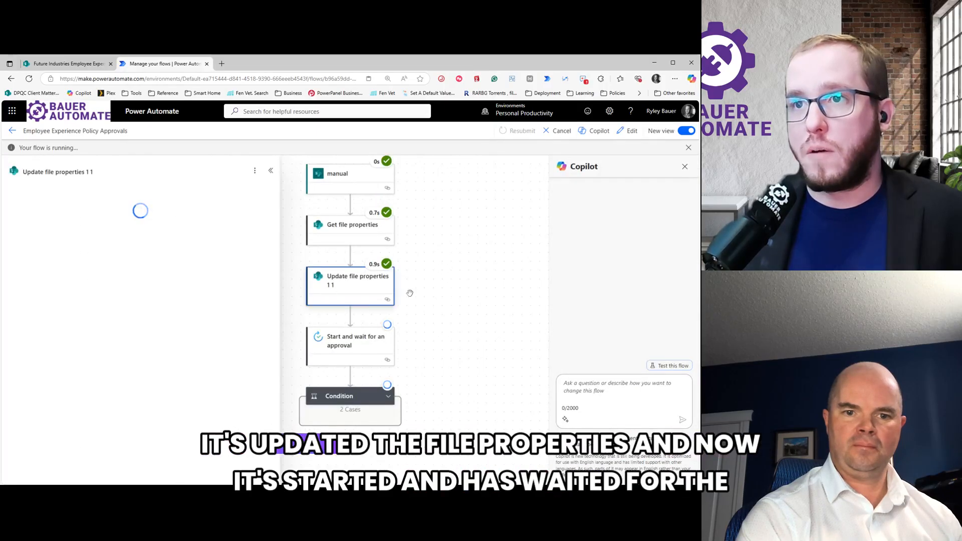
pyautogui.click(364, 340)
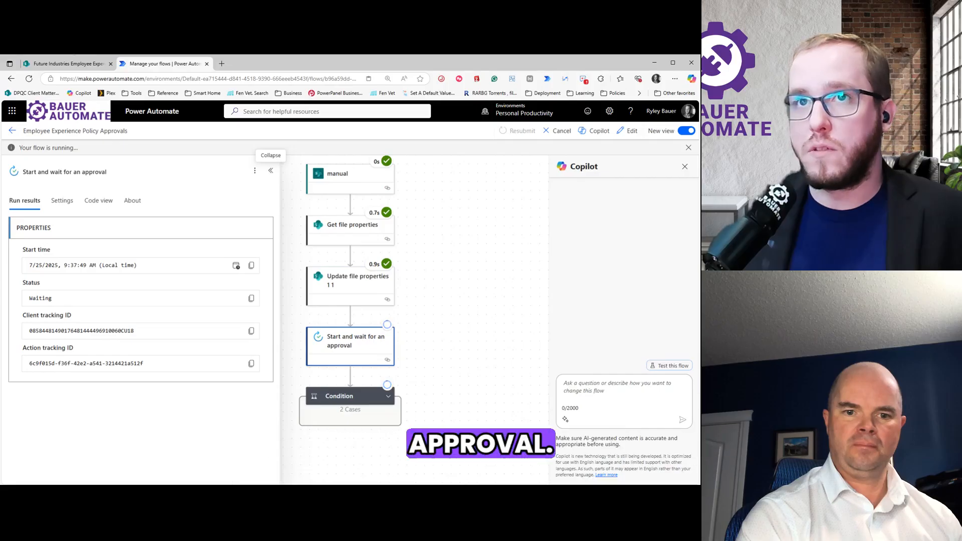
# - Return to the SharePoint Policy library and refresh it to check the Approval Status of Webinar Buffer Slot.docx
pyautogui.click(69, 64)
pyautogui.click(277, 325)
pyautogui.press('F5')
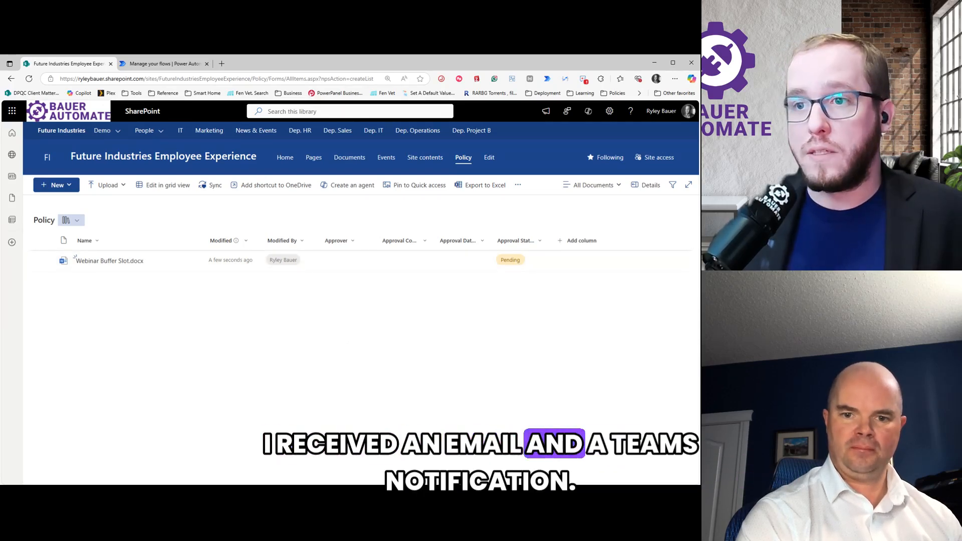
# - Switch to Power Automate, open its Approvals page in a new browser tab and open the received request for Webinar Buffer Slot
pyautogui.click(158, 64)
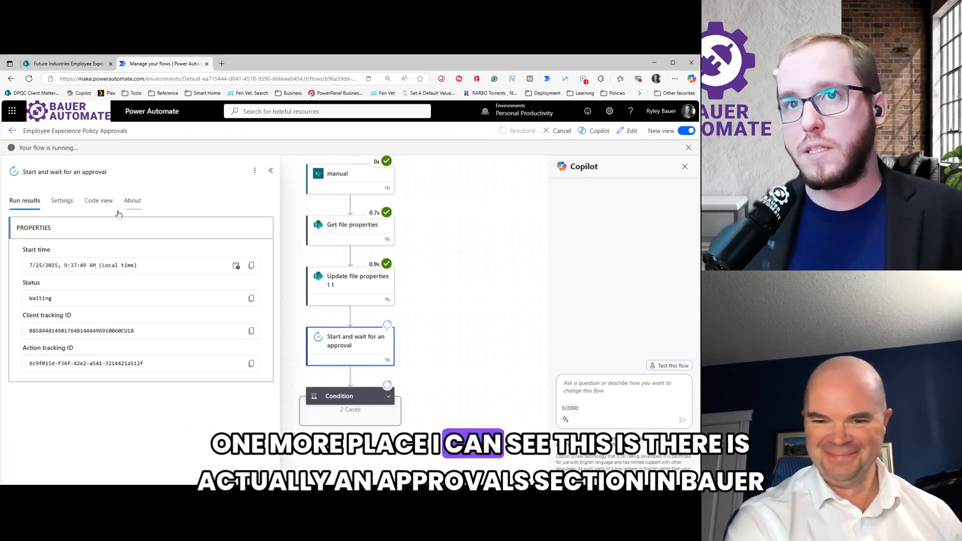
pyautogui.click(19, 132)
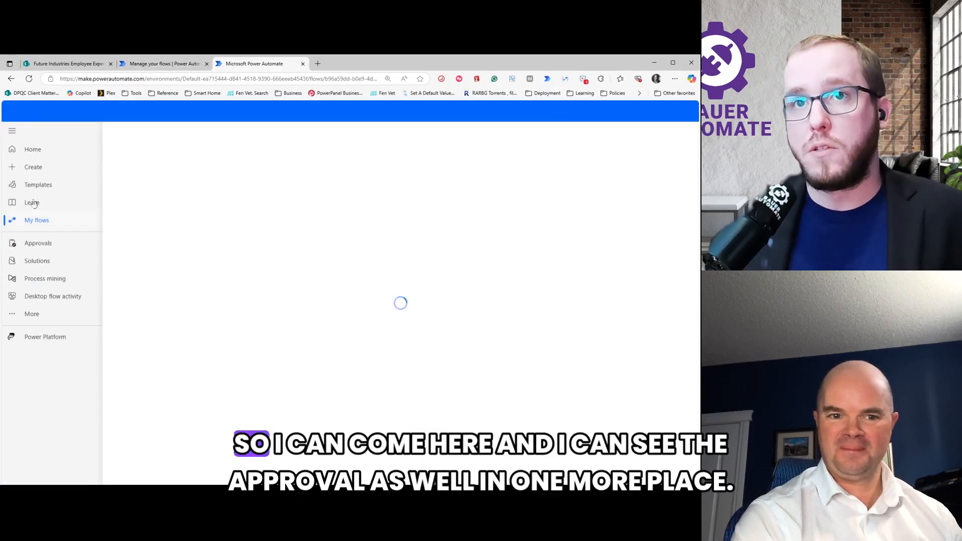
pyautogui.click(42, 245)
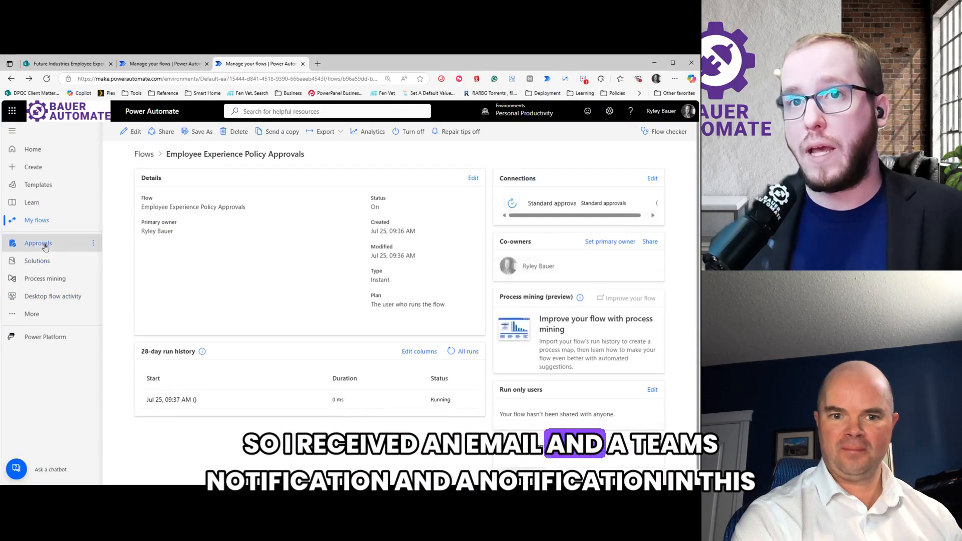
pyautogui.click(42, 245)
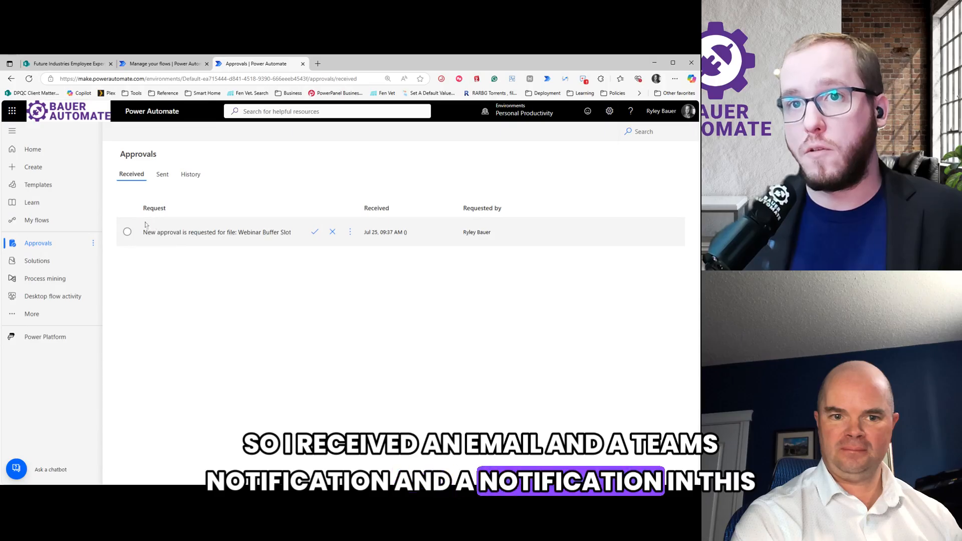
pyautogui.click(226, 232)
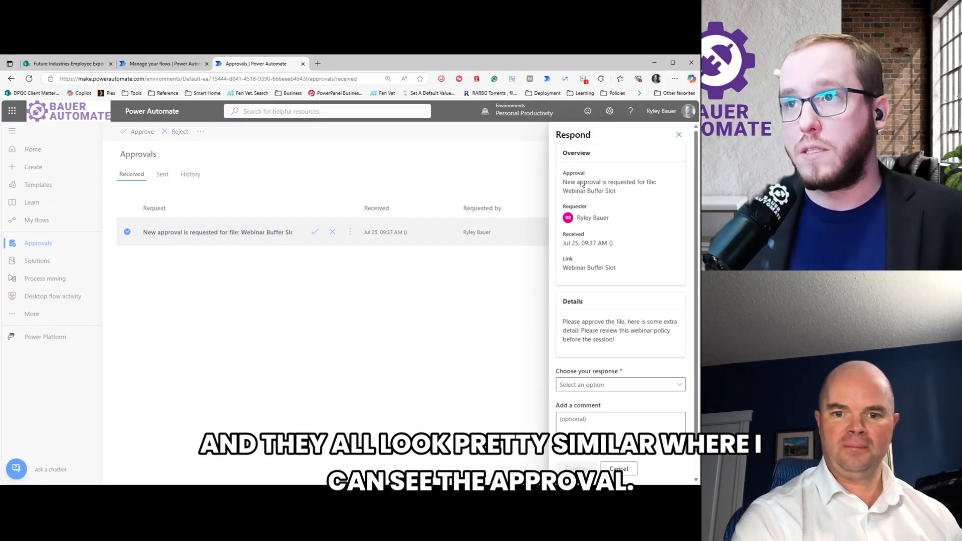
# - Open the file linked in the approval request to review the document, and close it again
pyautogui.scroll(-1, 581, 185)
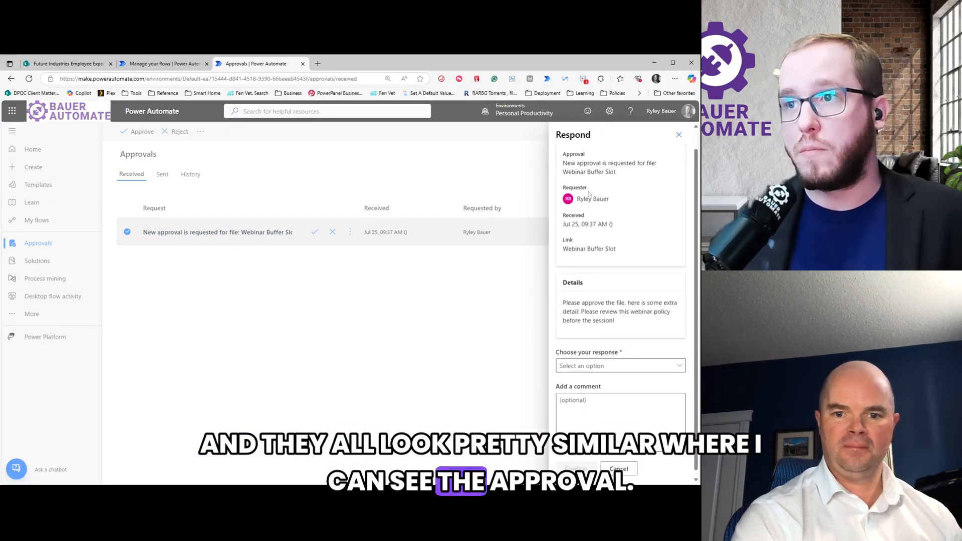
pyautogui.click(580, 243)
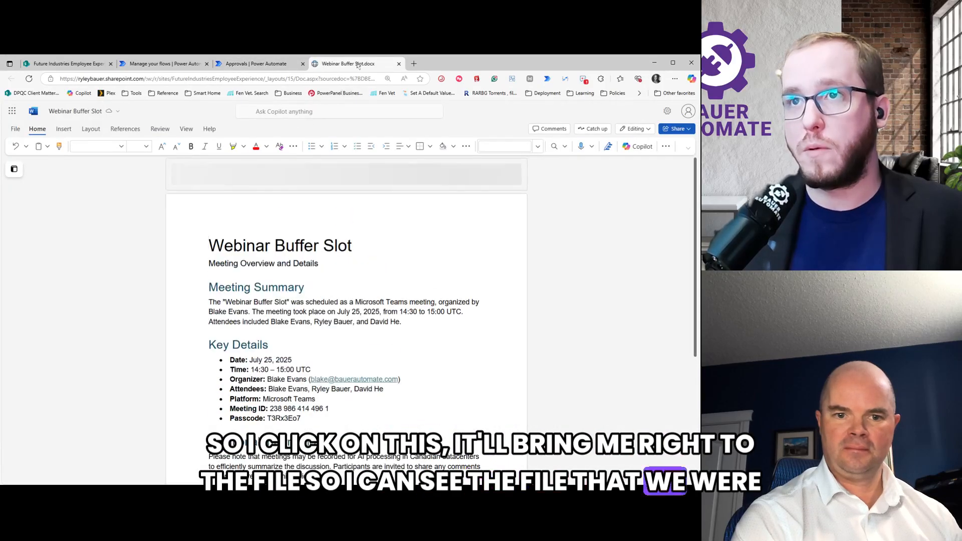
pyautogui.hotkey('ctrl', 'w')
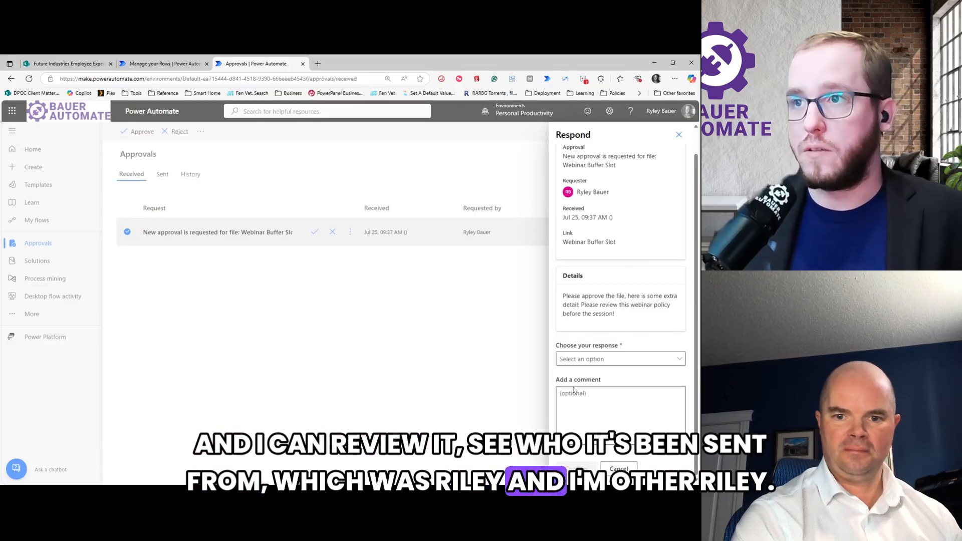
# - Respond to the request with Approve and the comment "Comments about how great the plan is!", and confirm the response
pyautogui.click(617, 365)
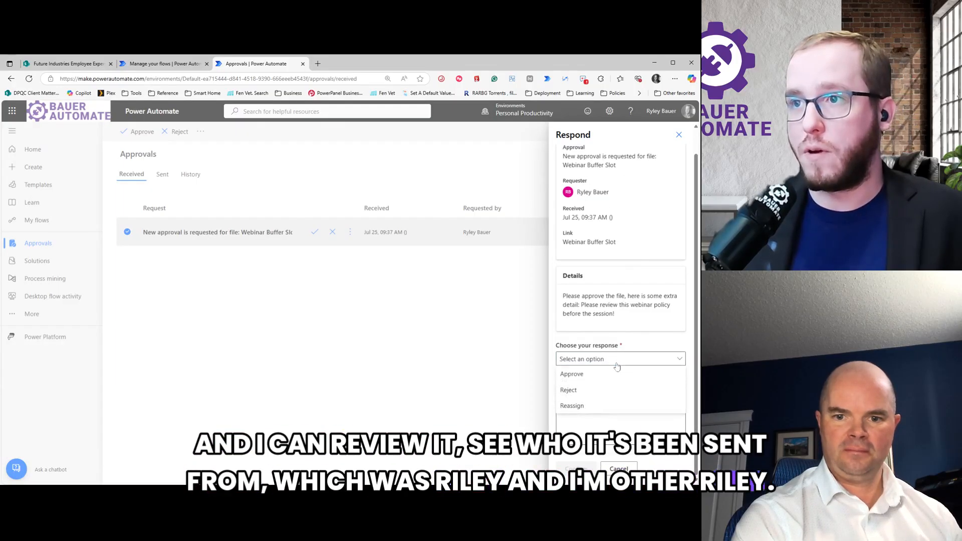
pyautogui.click(574, 376)
pyautogui.click(599, 422)
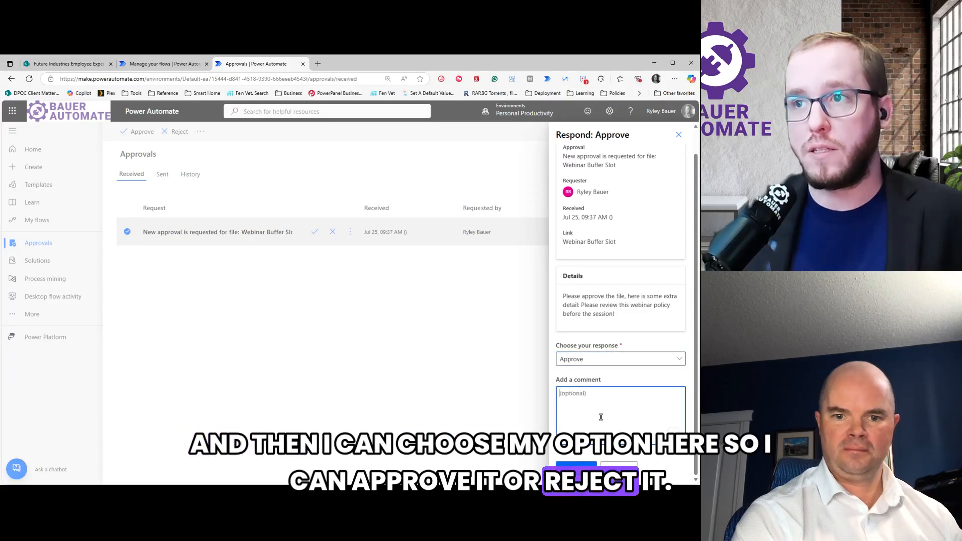
pyautogui.write('Comments about ho')
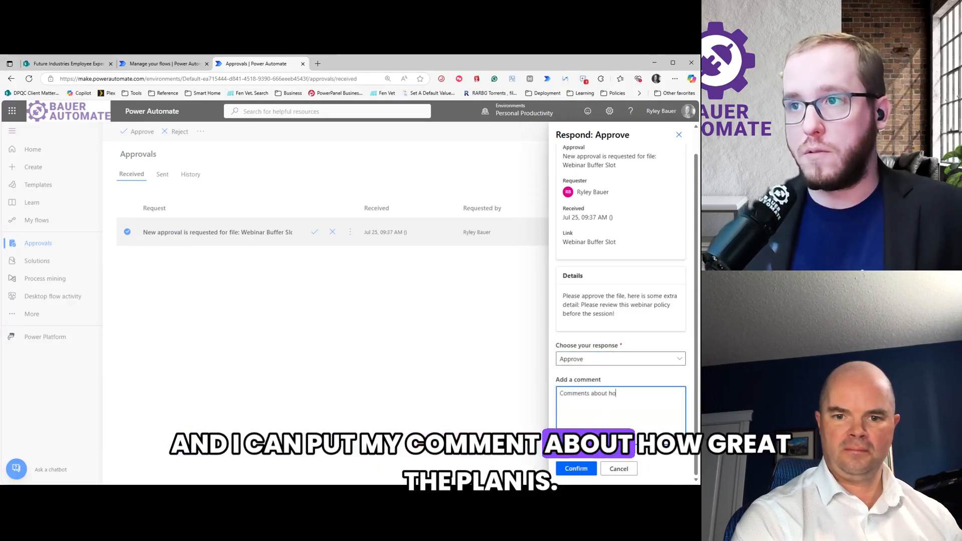
pyautogui.write('w great the')
pyautogui.write('plan')
# - Review the details and activity of the Webinar Buffer Slot request in the approvals history, and close them
pyautogui.click(191, 175)
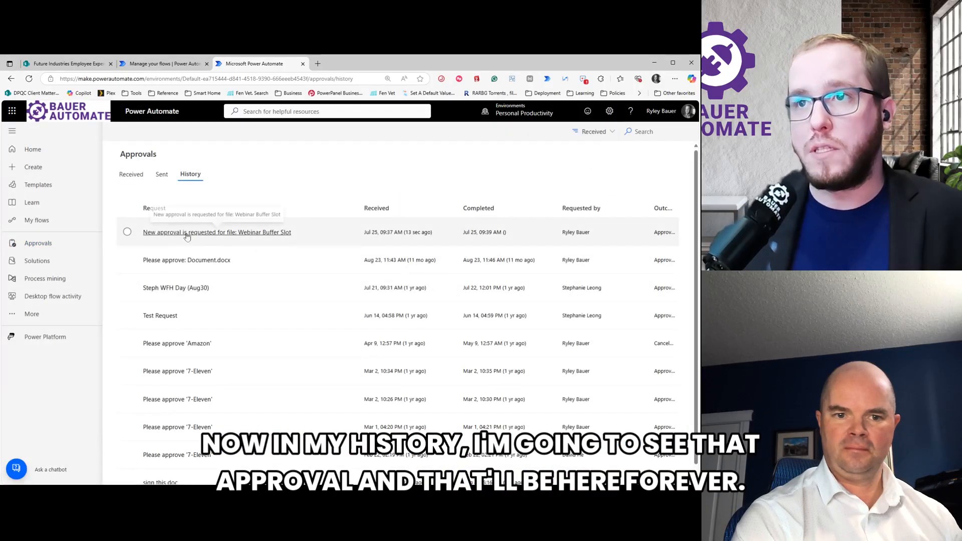
pyautogui.click(301, 235)
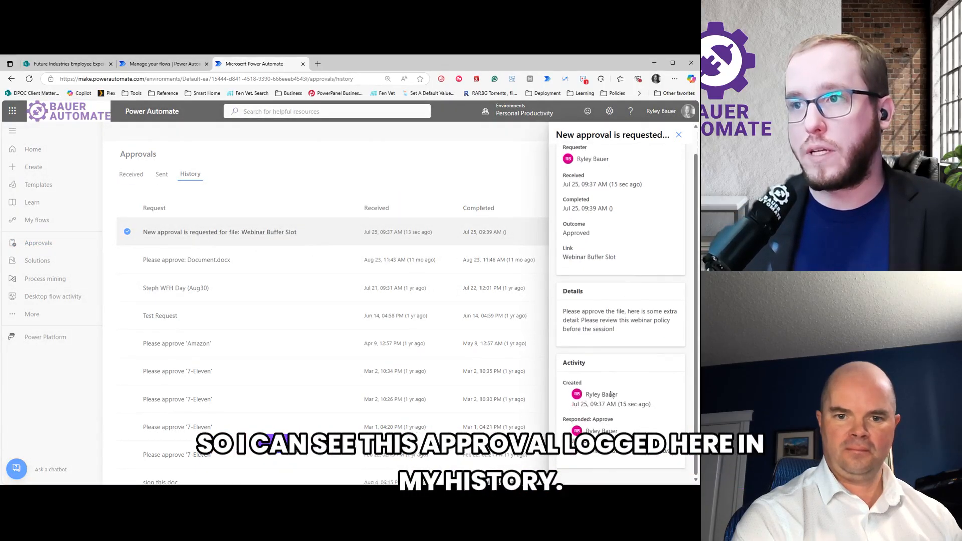
pyautogui.scroll(-1, 618, 365)
pyautogui.click(325, 191)
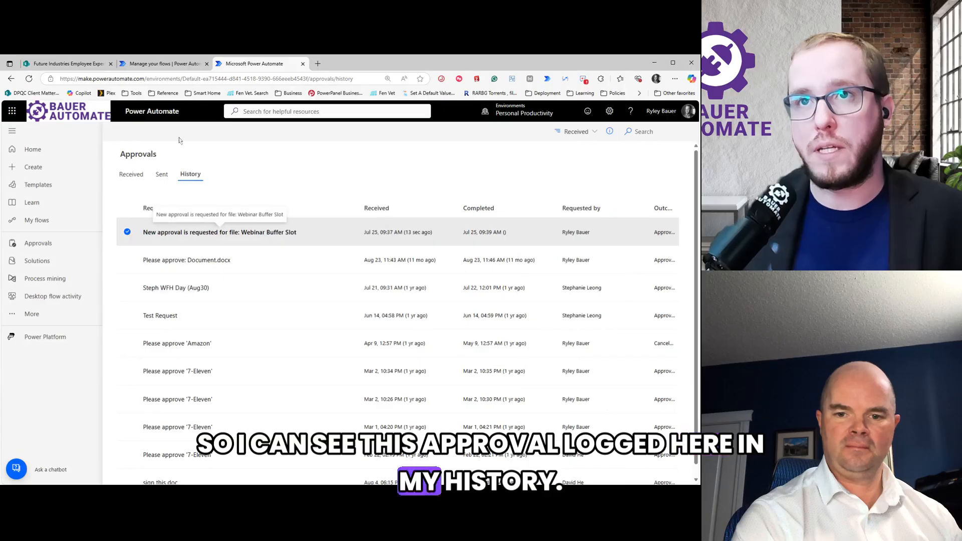
# - Return to the SharePoint Policy library, check the file's approval columns and examine the version history of Webinar Buffer Slot.docx
pyautogui.click(65, 66)
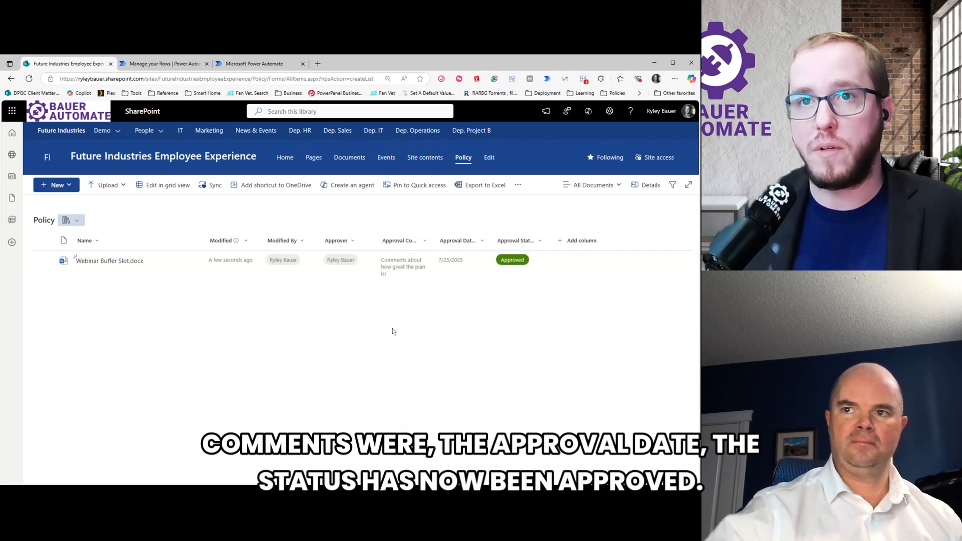
pyautogui.click(181, 261)
pyautogui.click(217, 392)
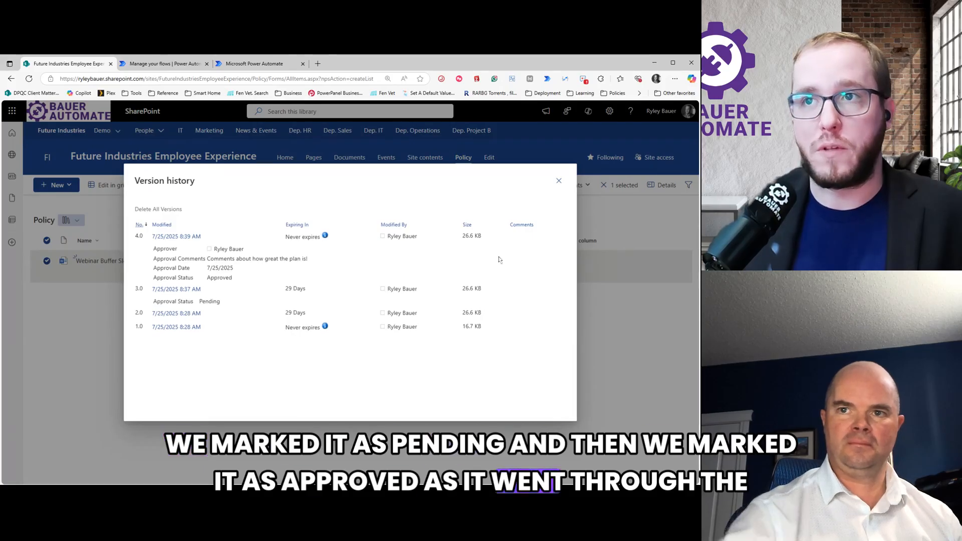
pyautogui.click(560, 181)
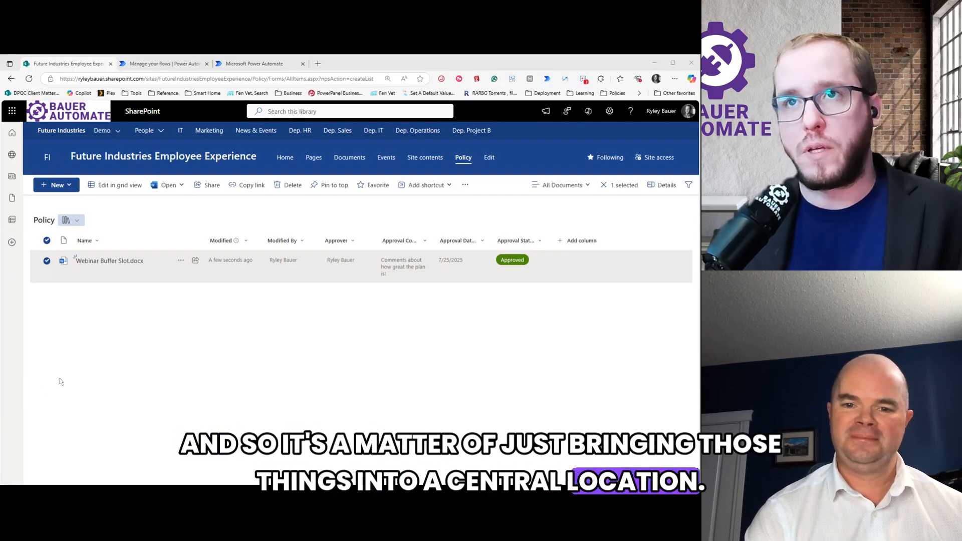
# - Switch back to the approvals history in Power Automate to view the logged requests
pyautogui.click(255, 63)
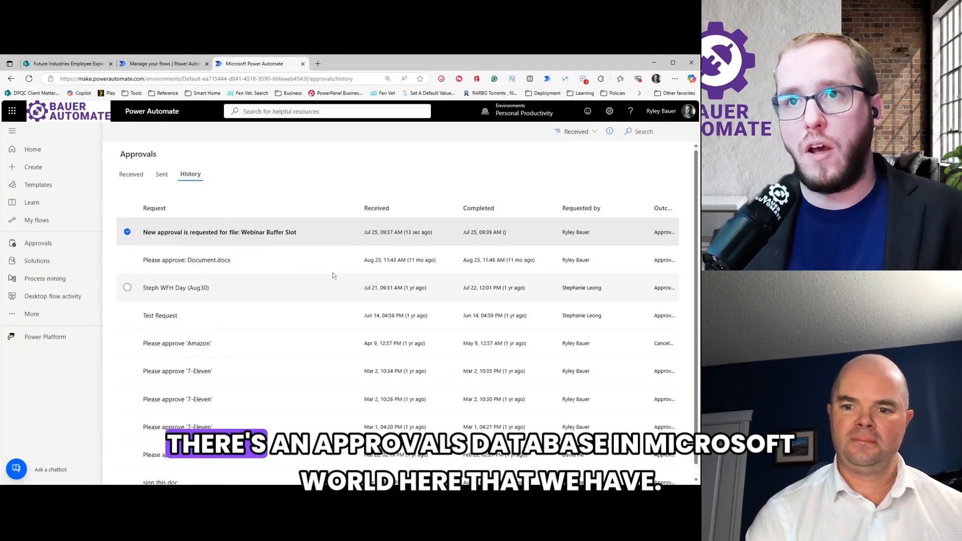